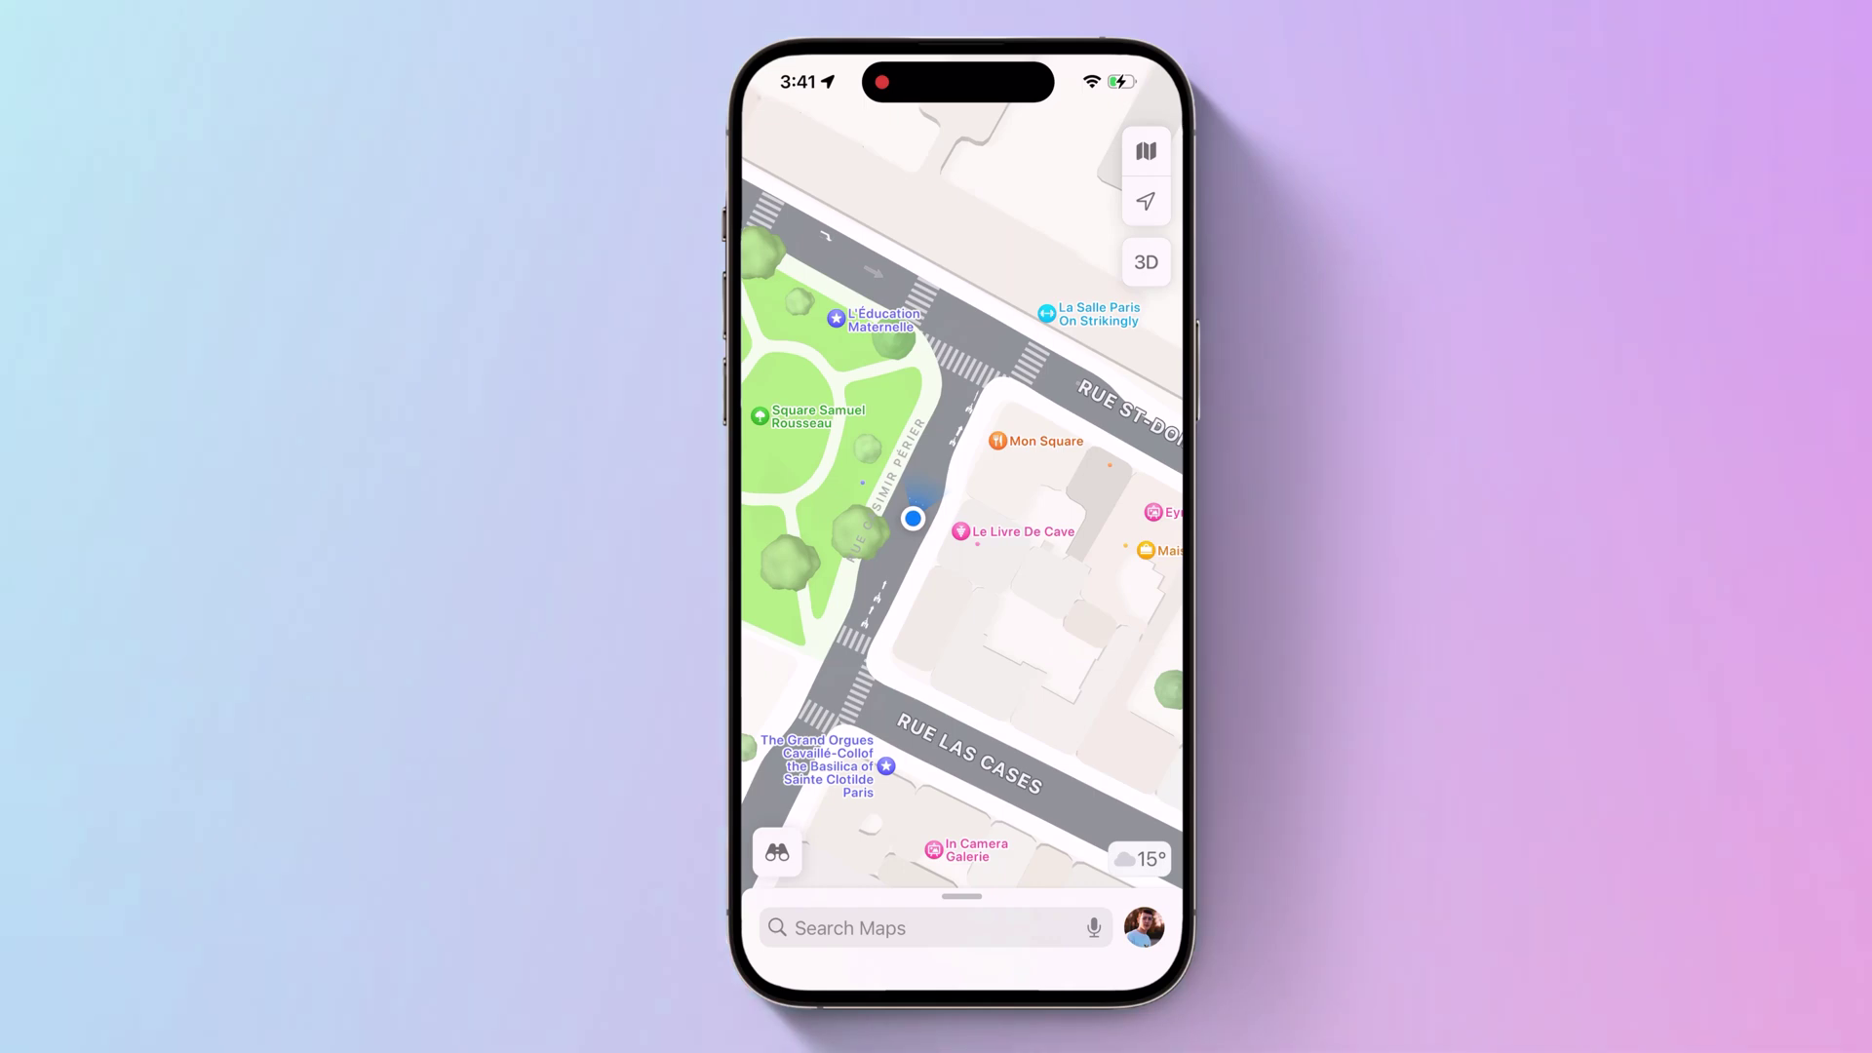
- Connect the iPhone as an iOS device and load the map showing it at Joharabad near Khushab
scroll(961, 487, down, 5)
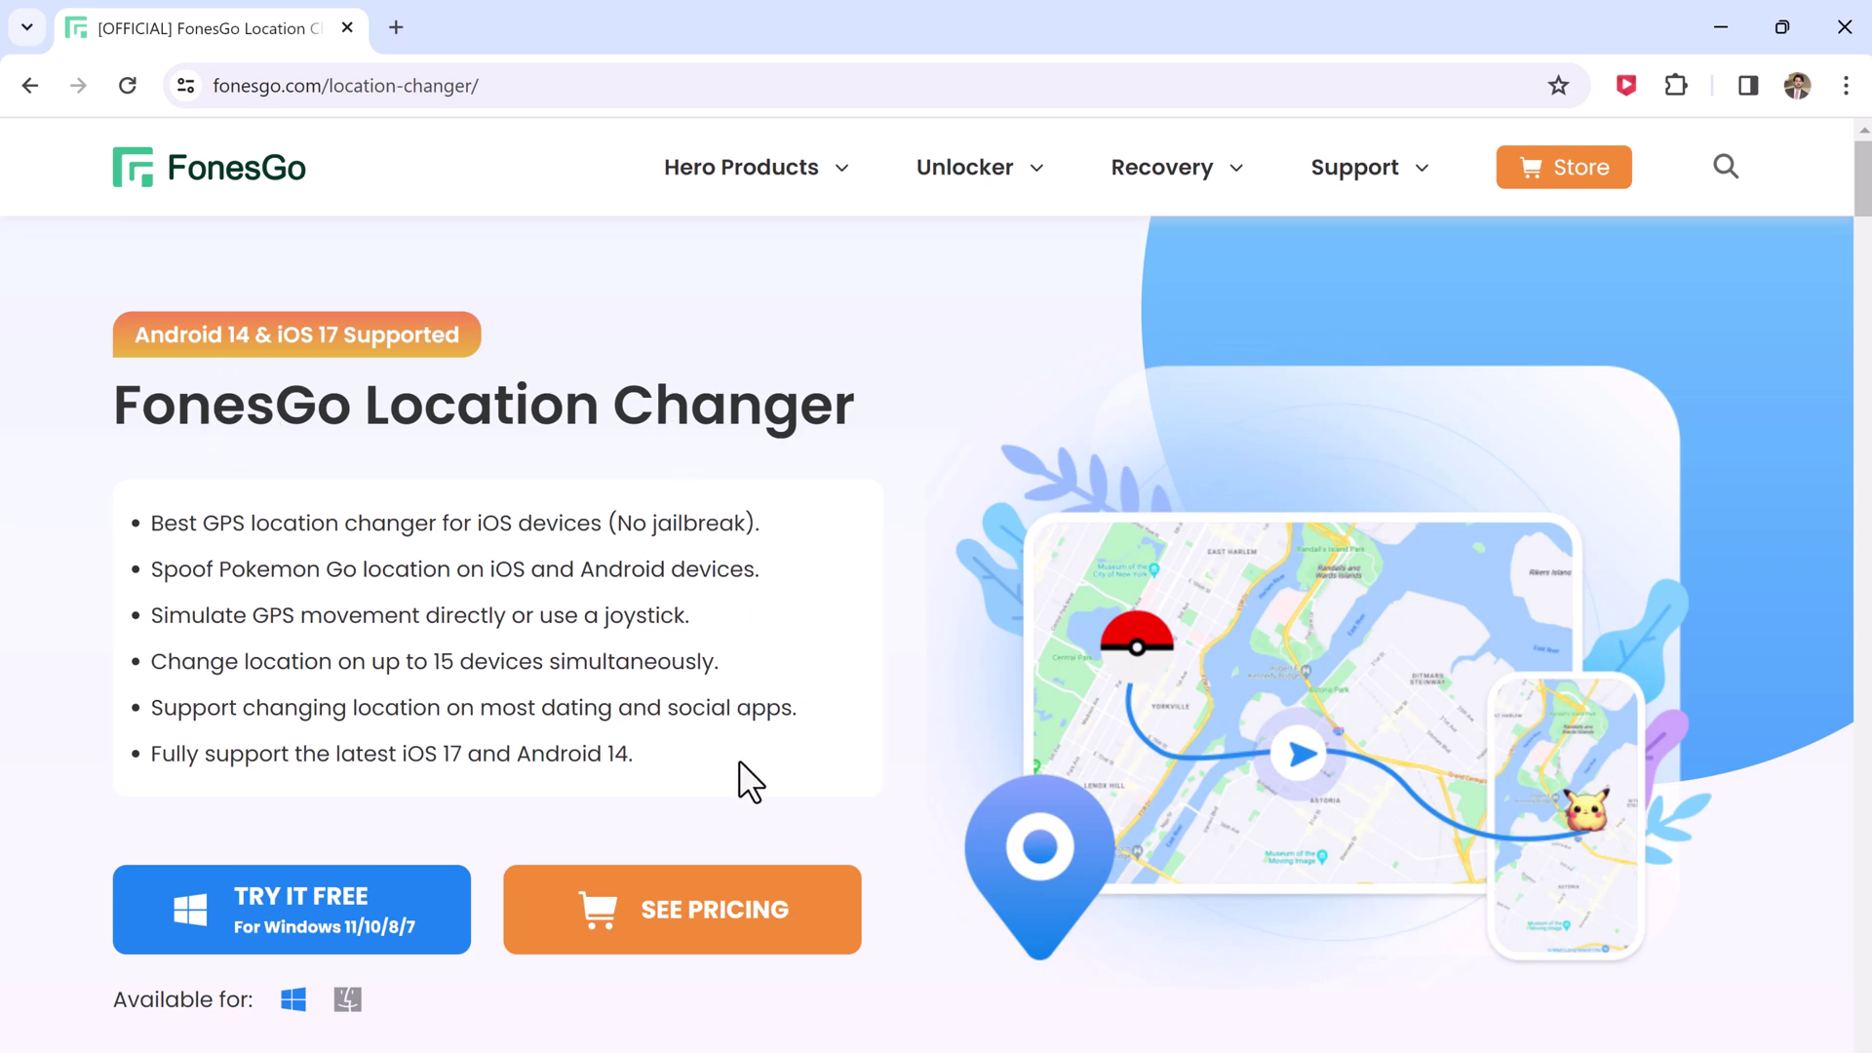
scroll(488, 762, down, 12)
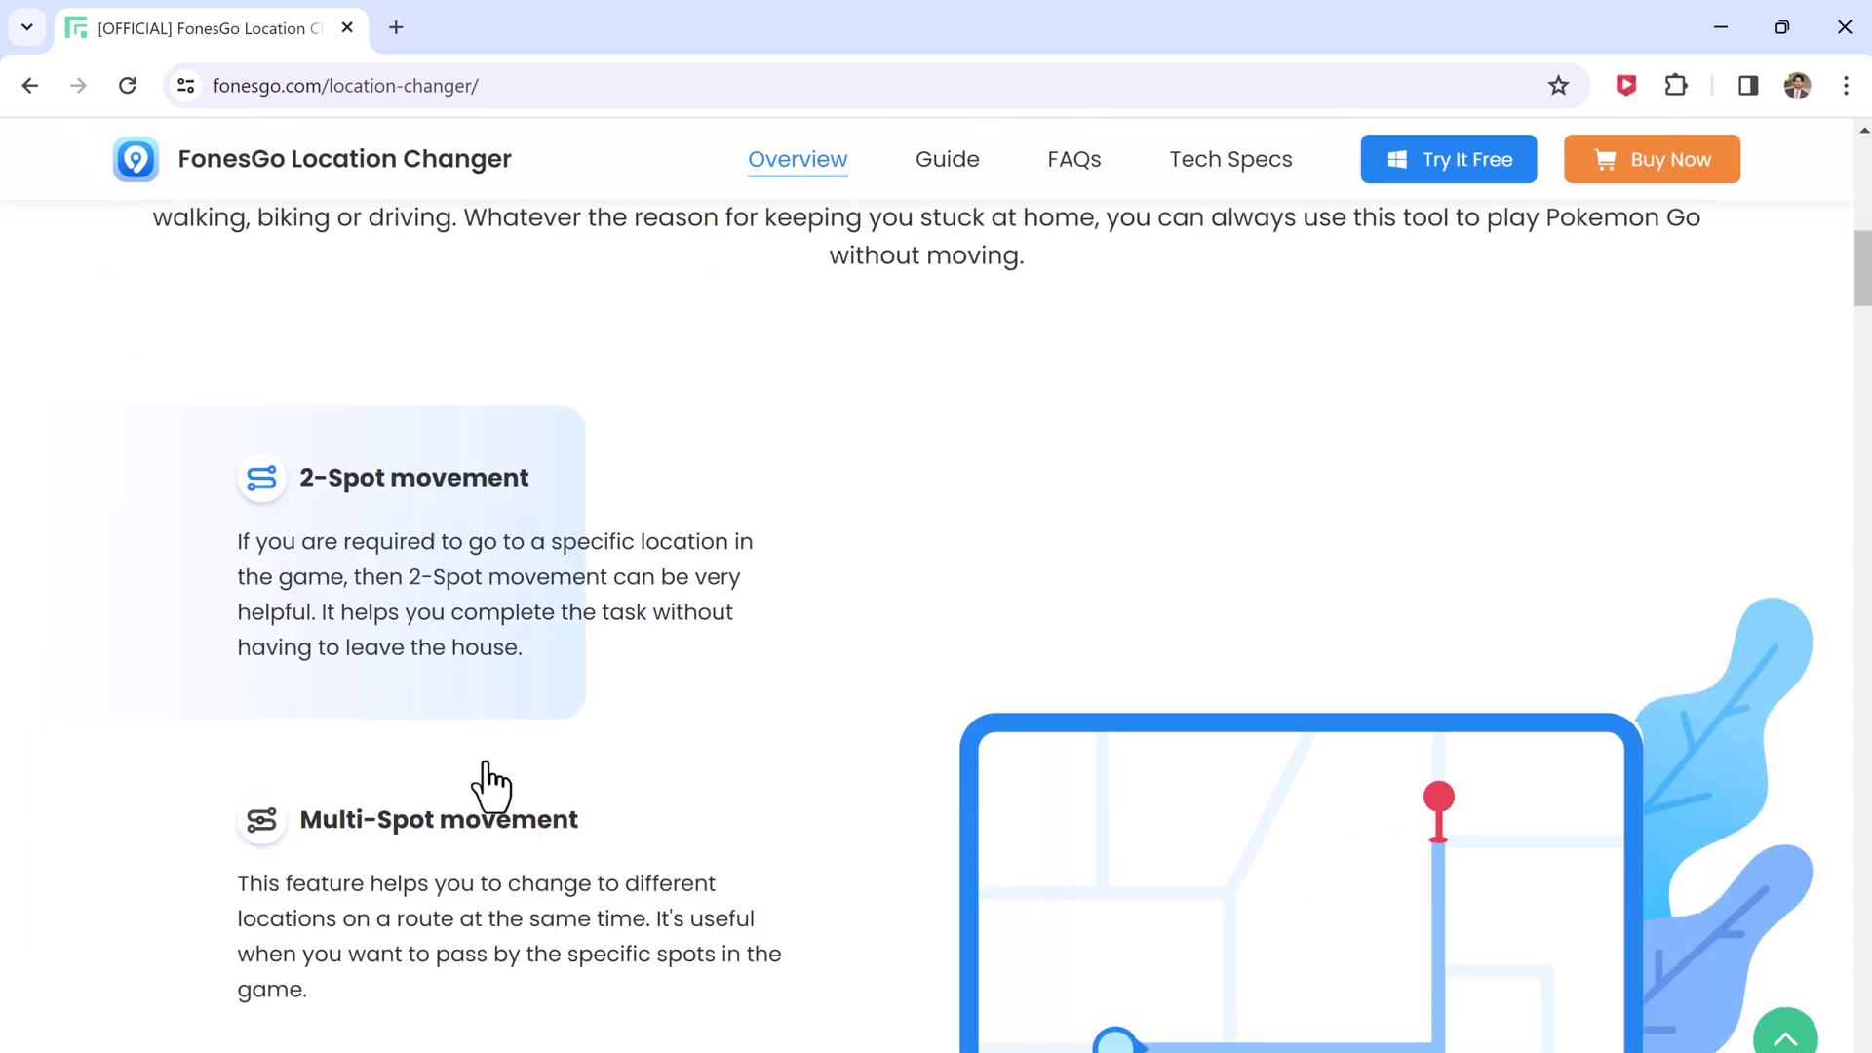
scroll(491, 785, down, 7)
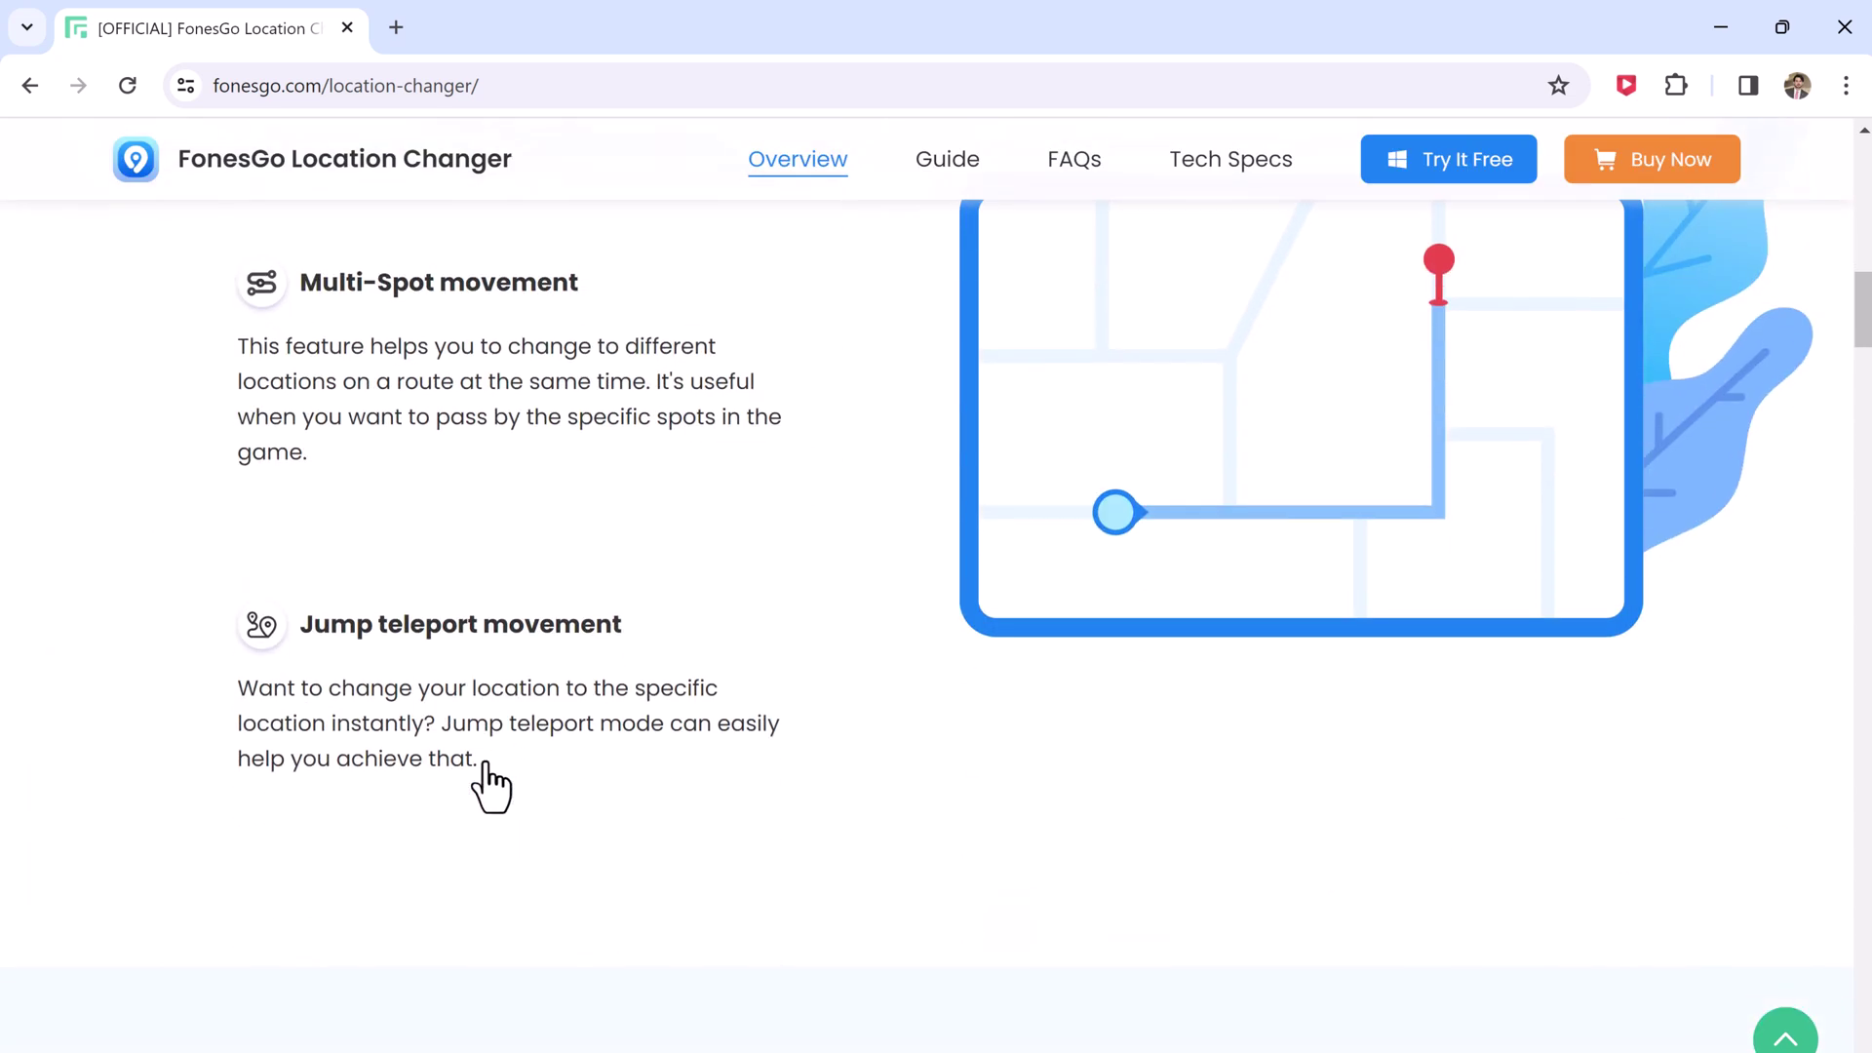
scroll(488, 785, down, 6)
scroll(484, 770, up, 1)
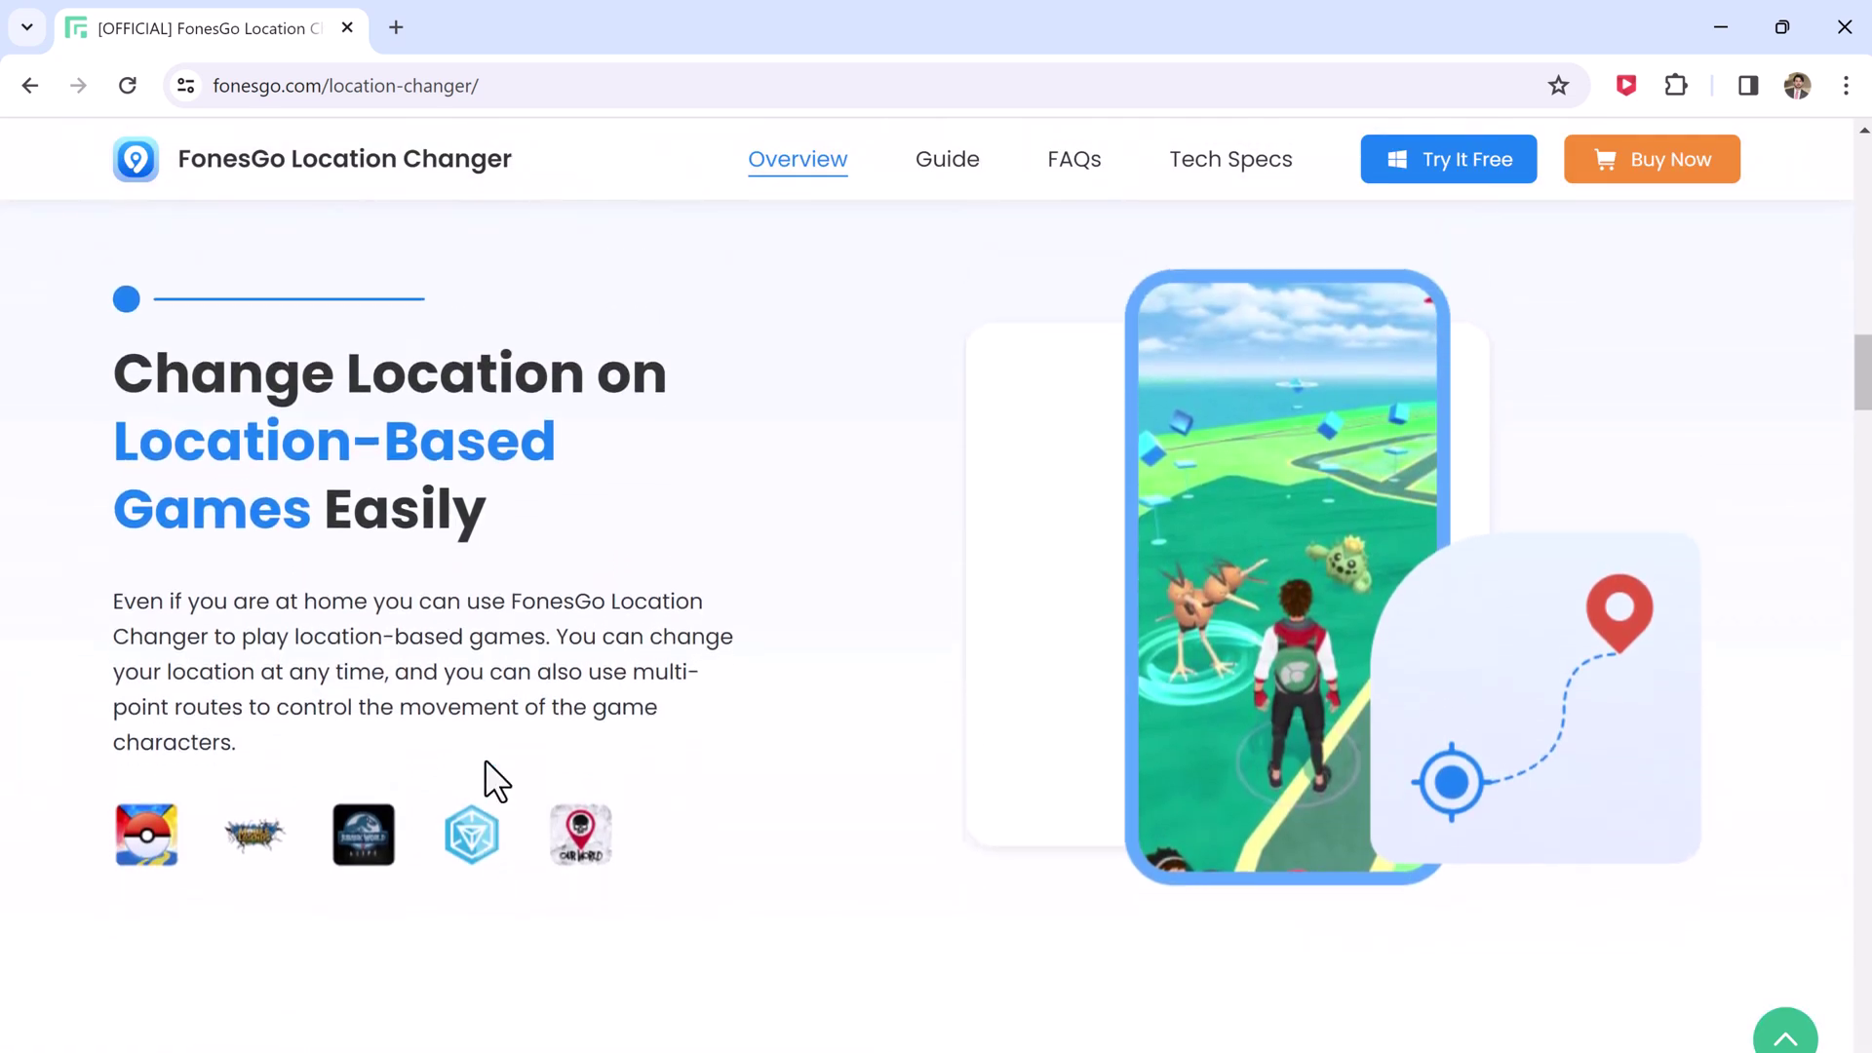
scroll(472, 770, down, 15)
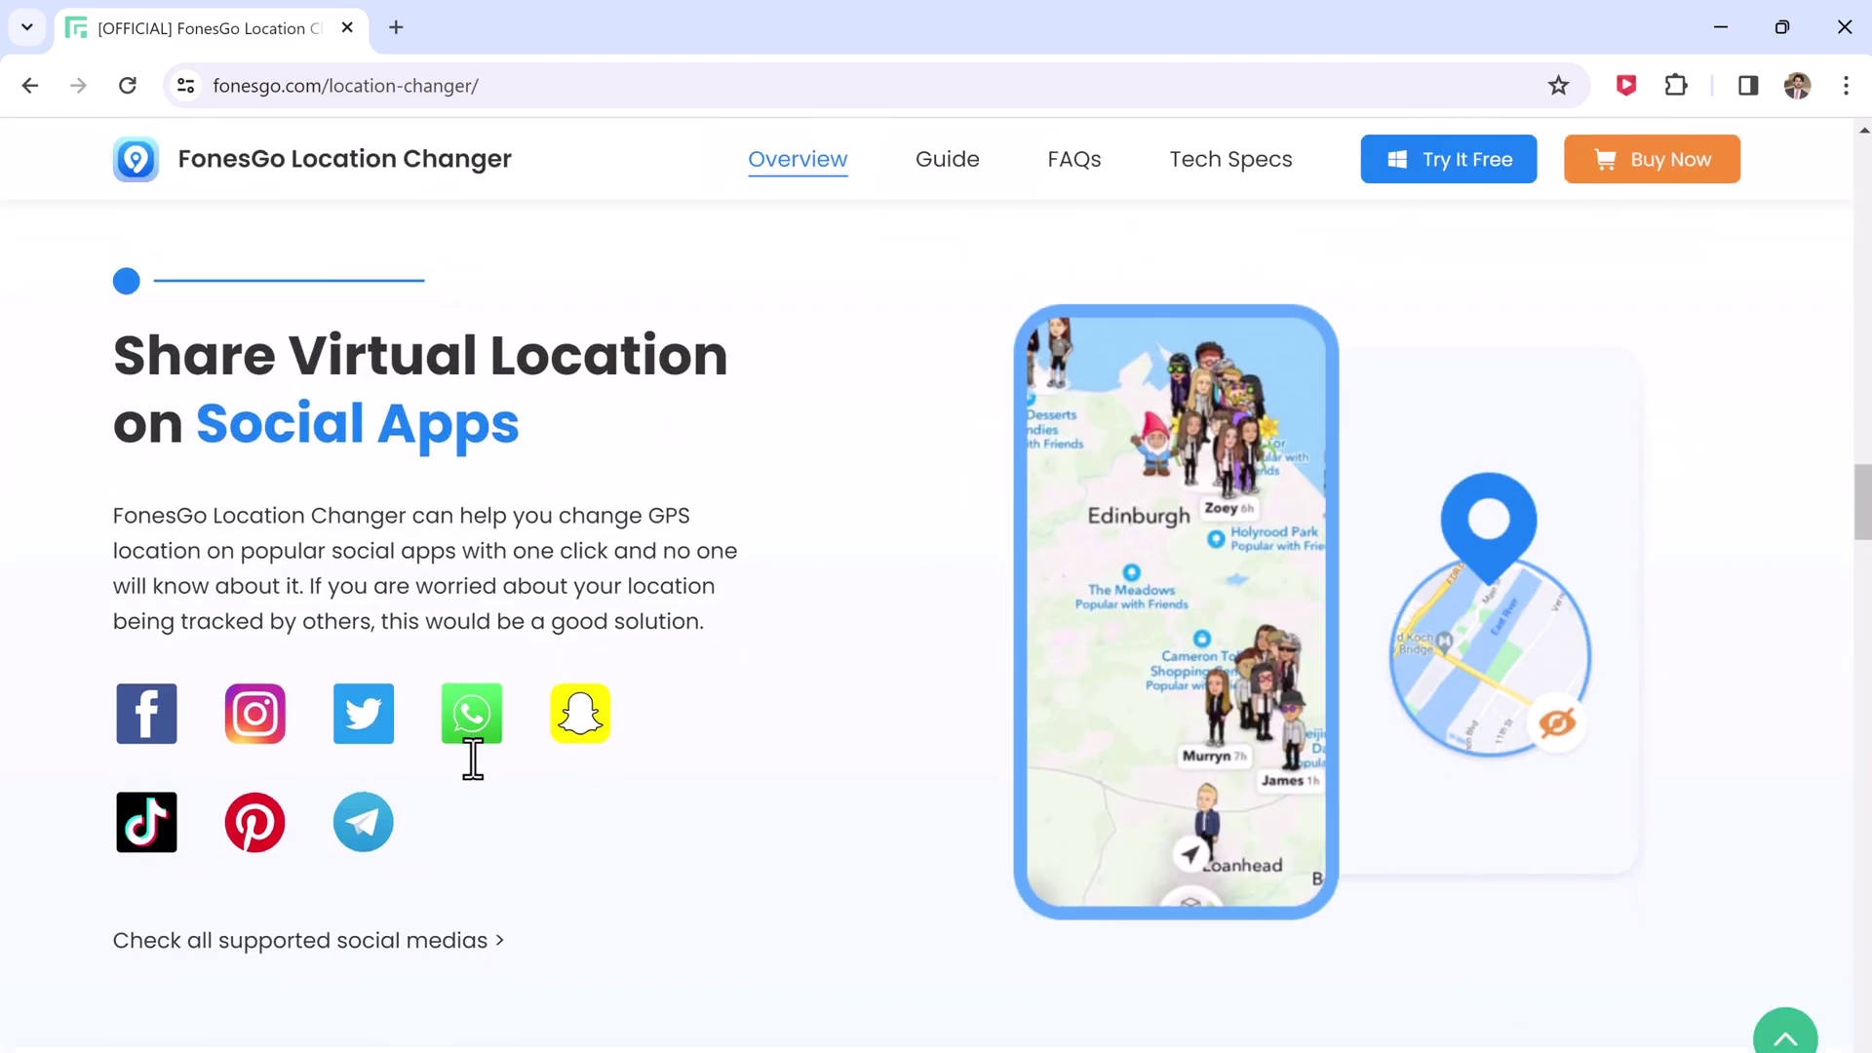
scroll(478, 771, up, 20)
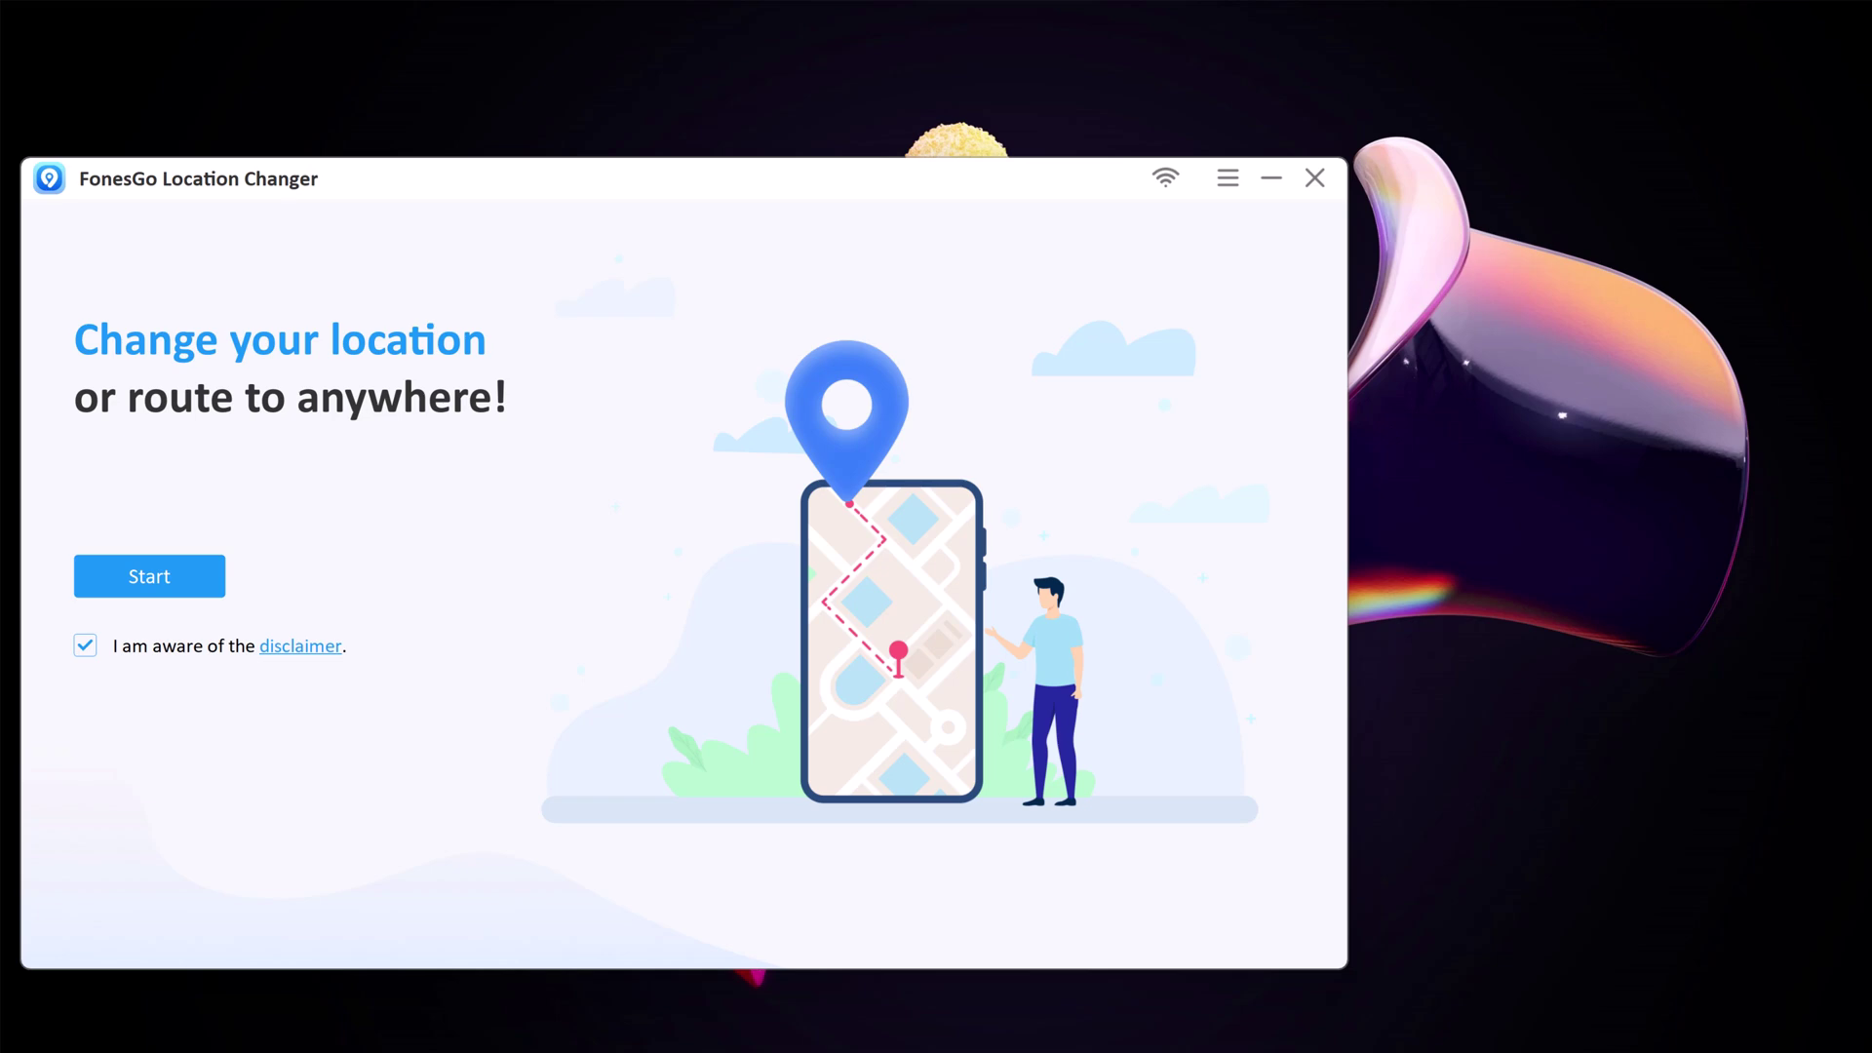
click(189, 573)
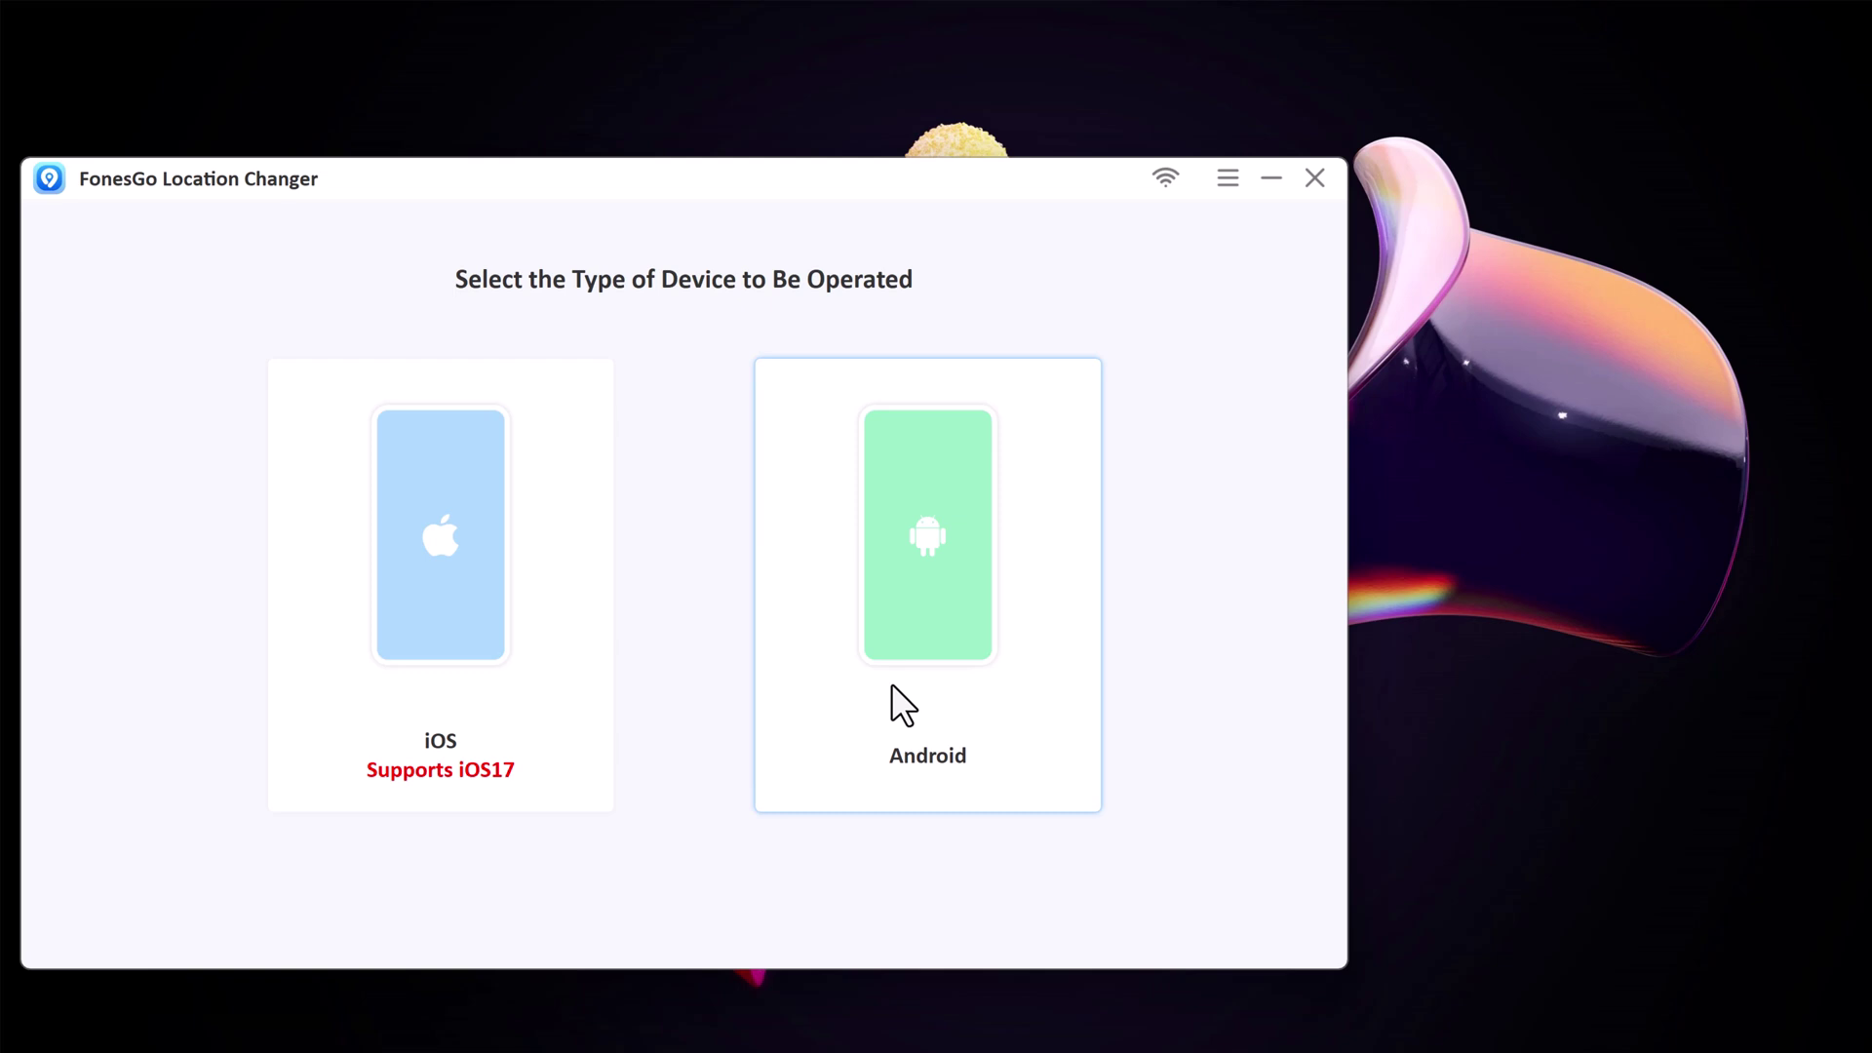
click(552, 680)
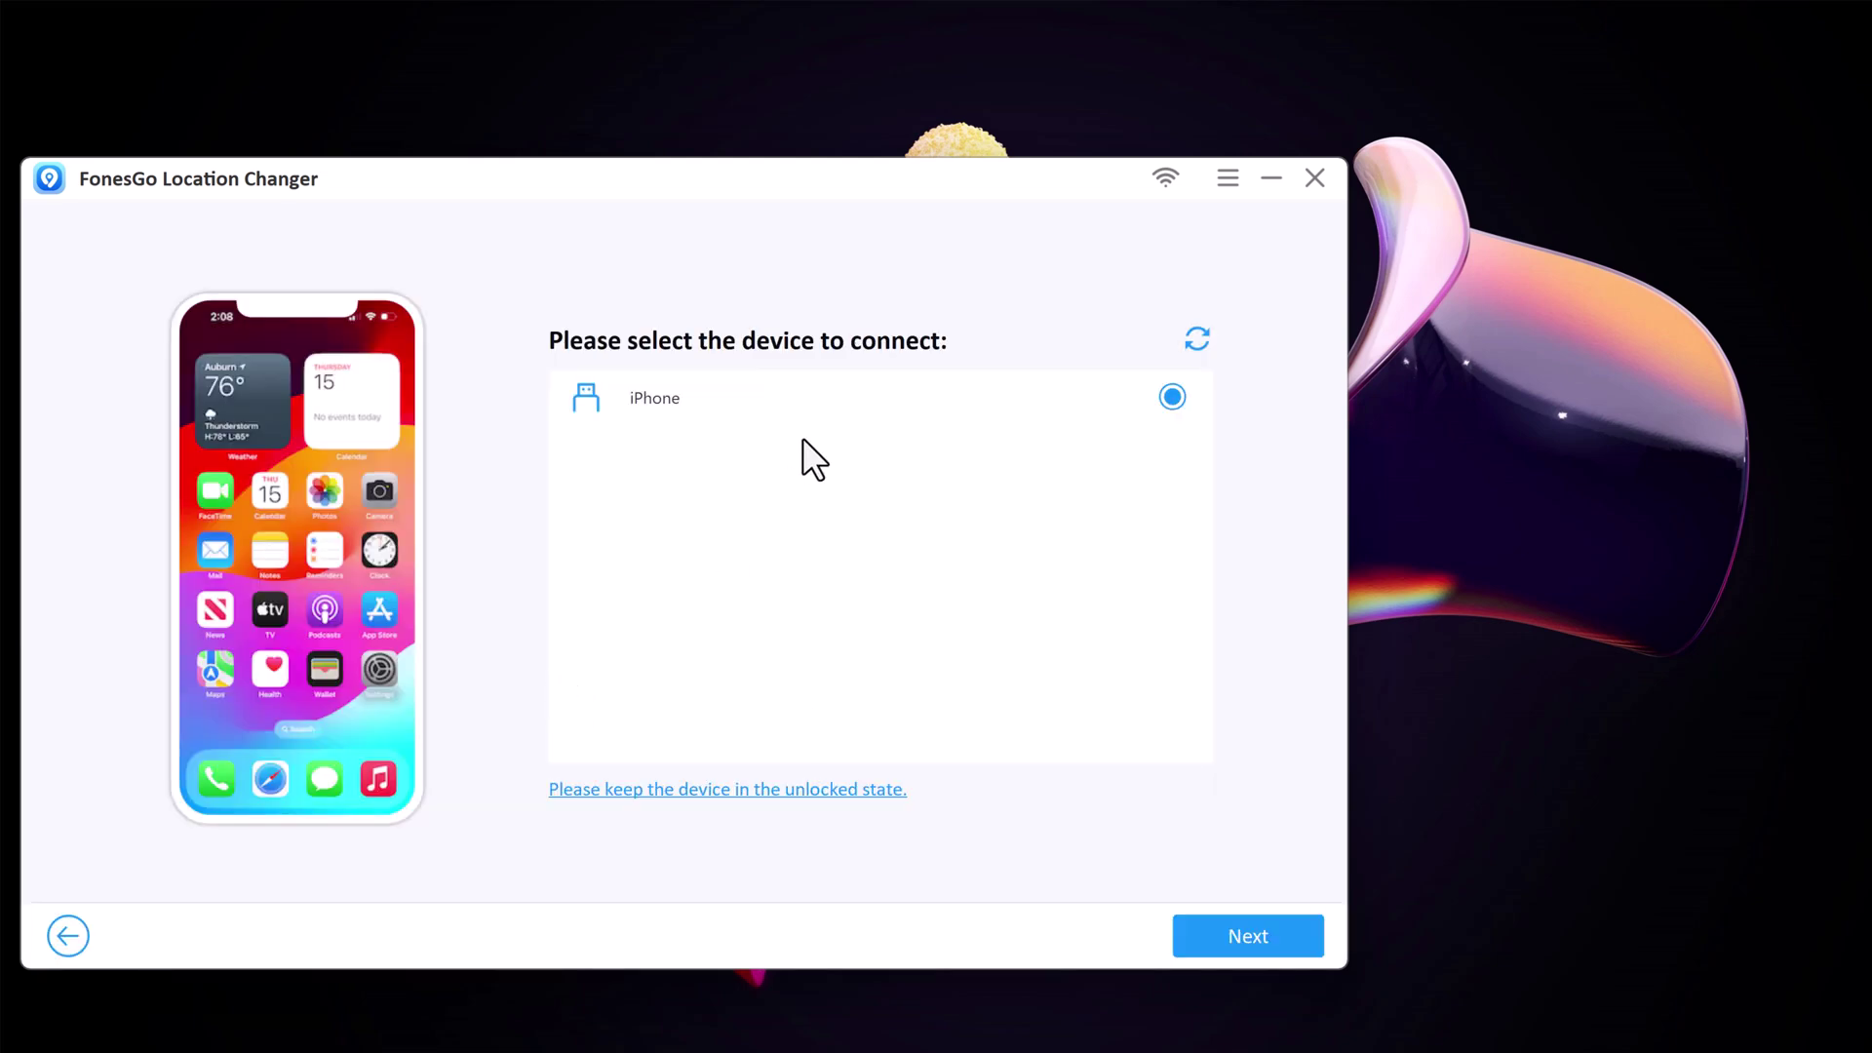
click(1188, 928)
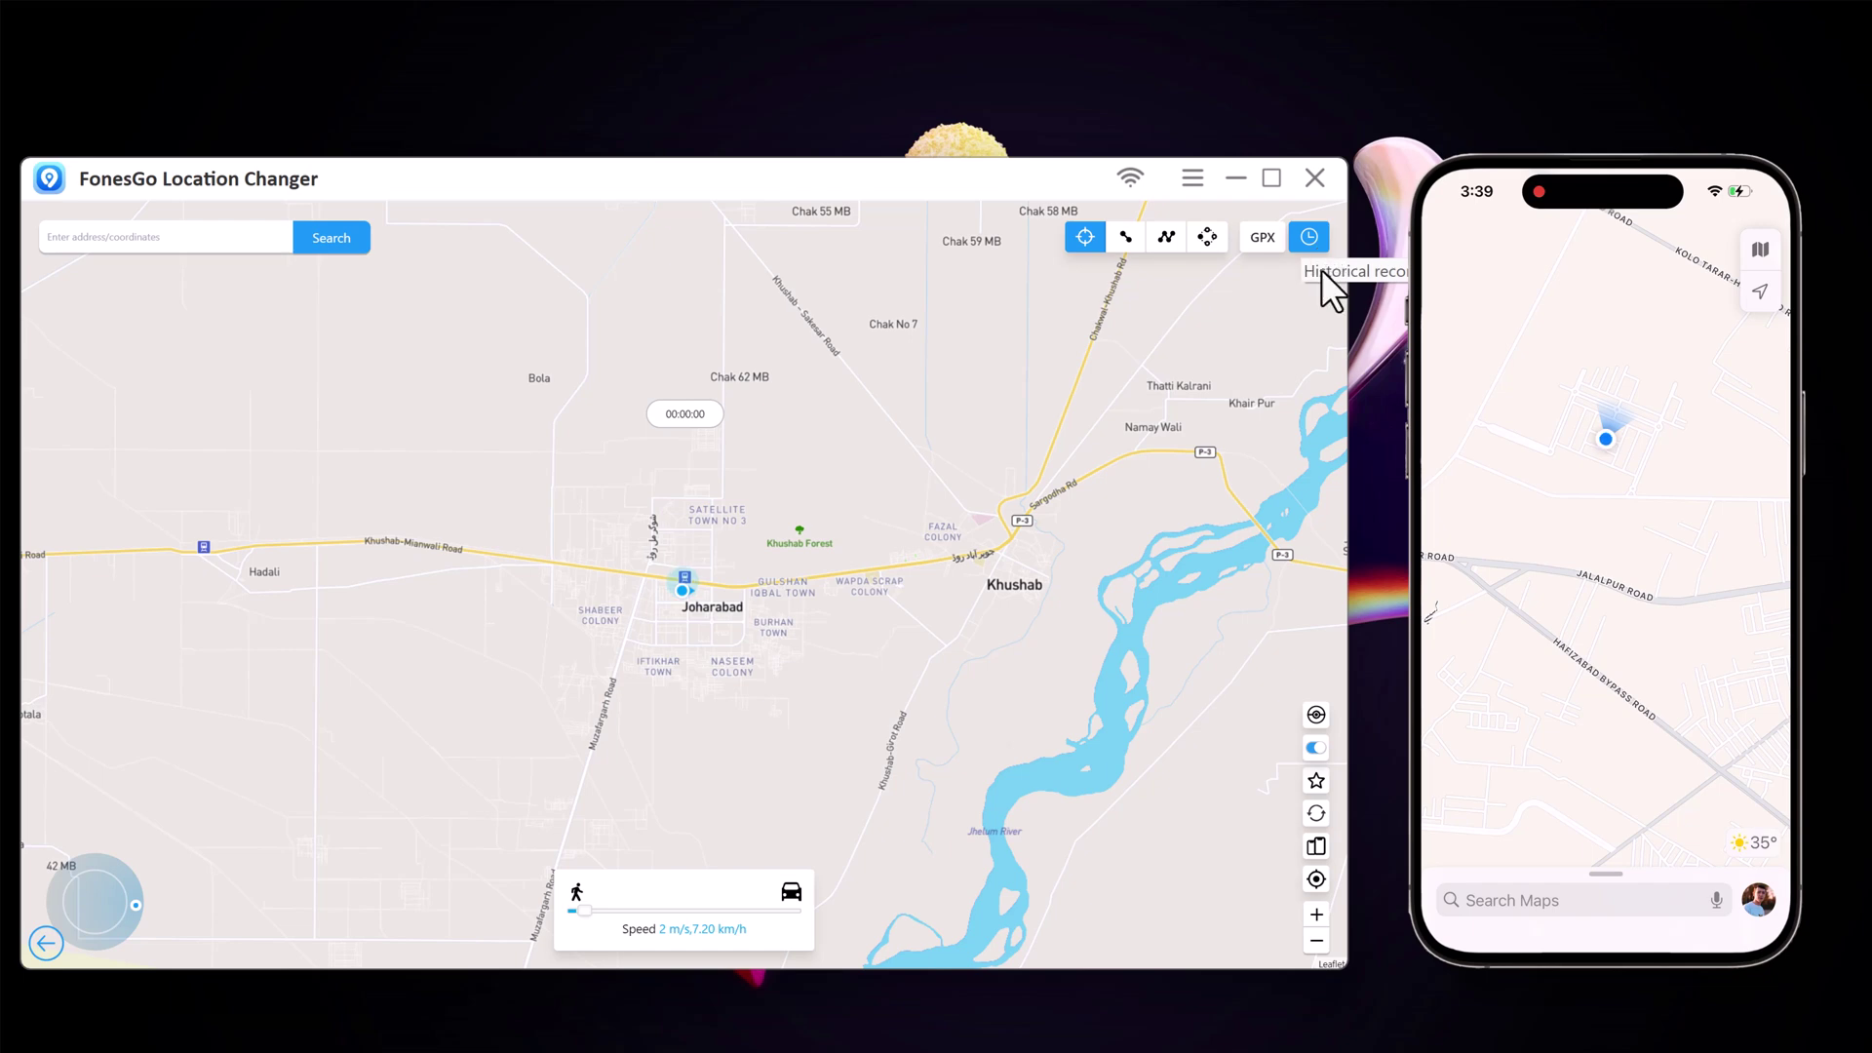
- Search for Paris, Île-de-France and teleport the iPhone there (48.858890, 2.320041)
click(243, 239)
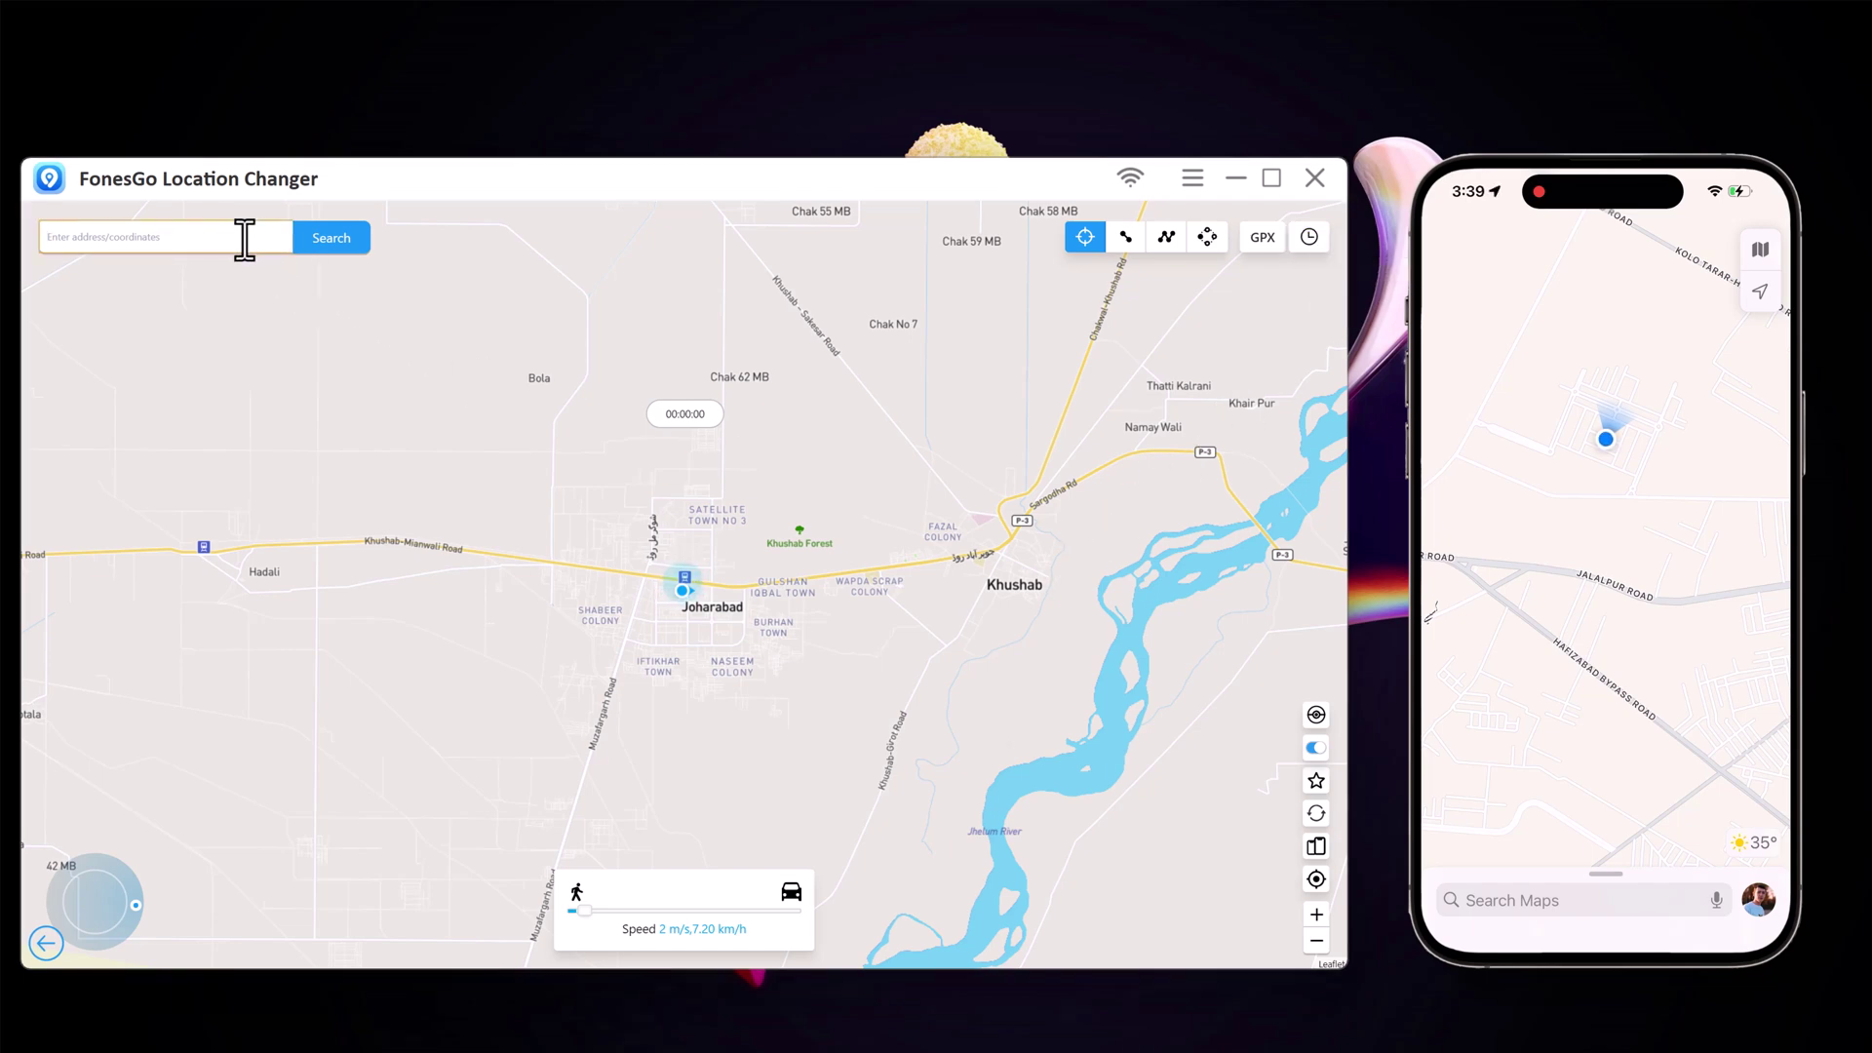
text(paris)
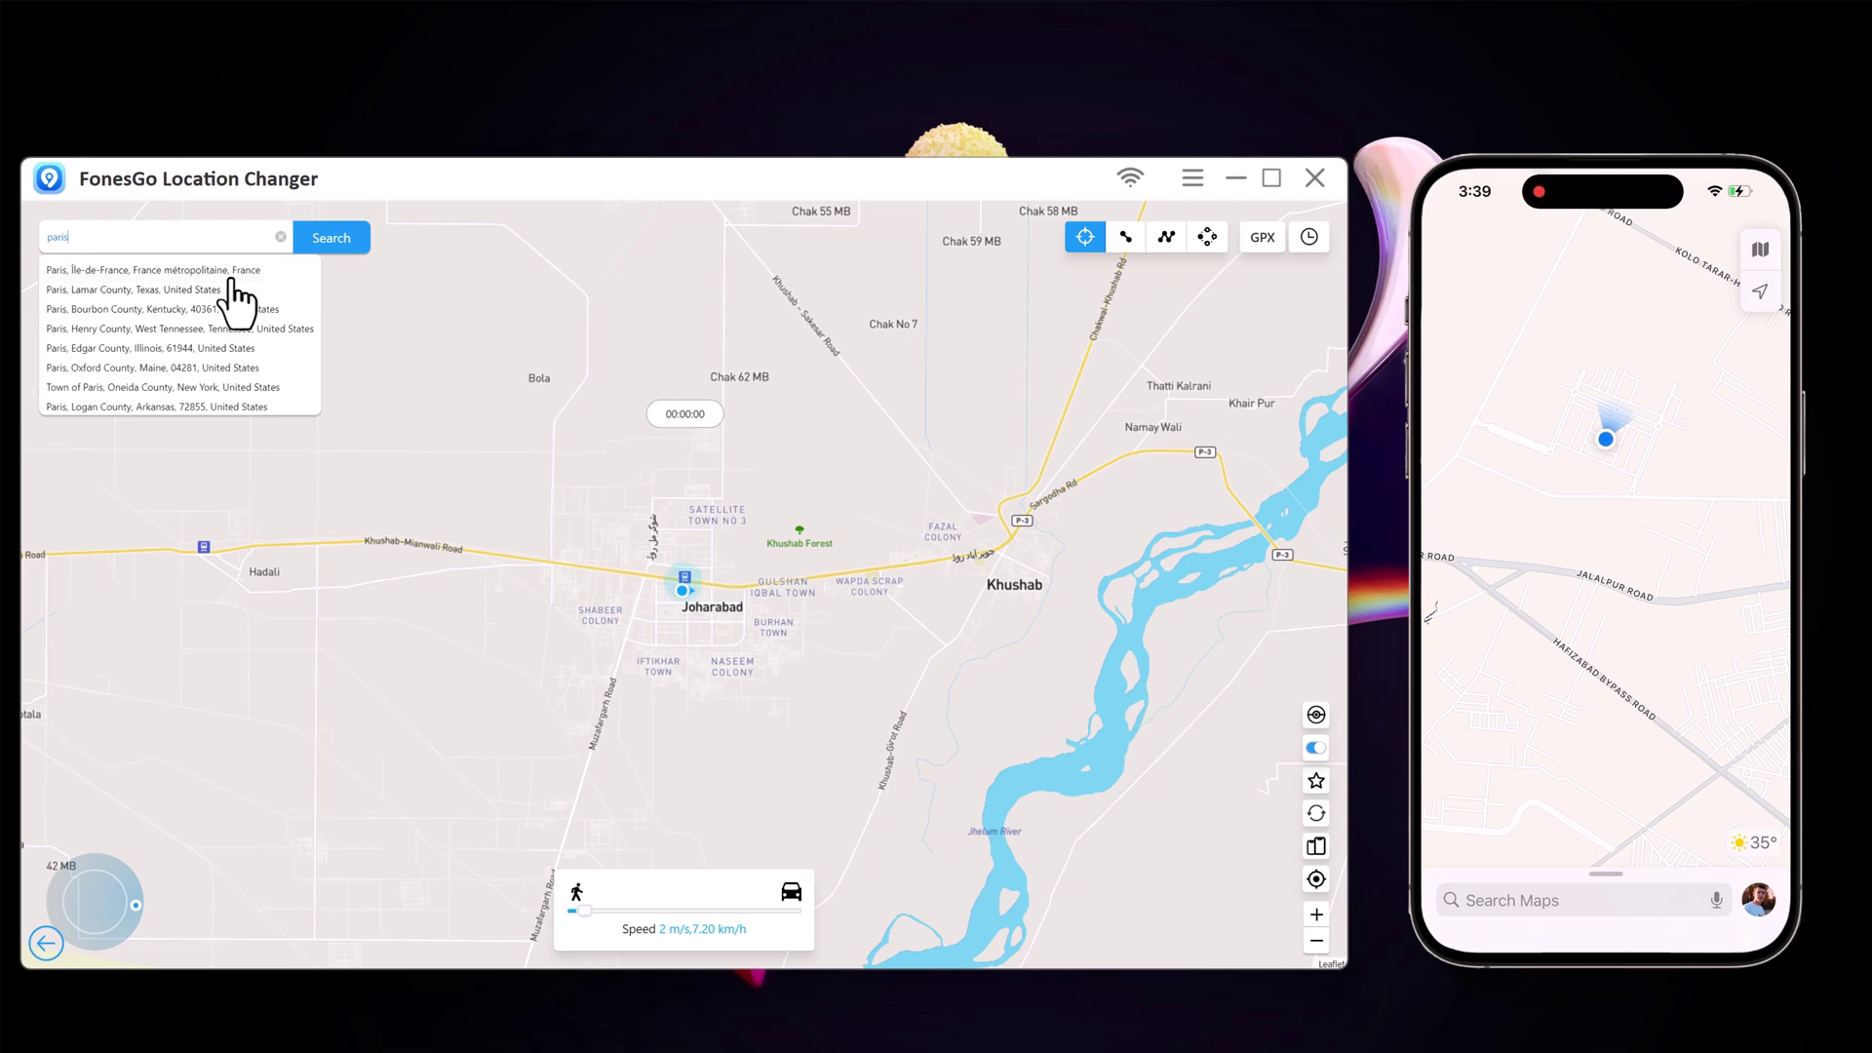
click(234, 272)
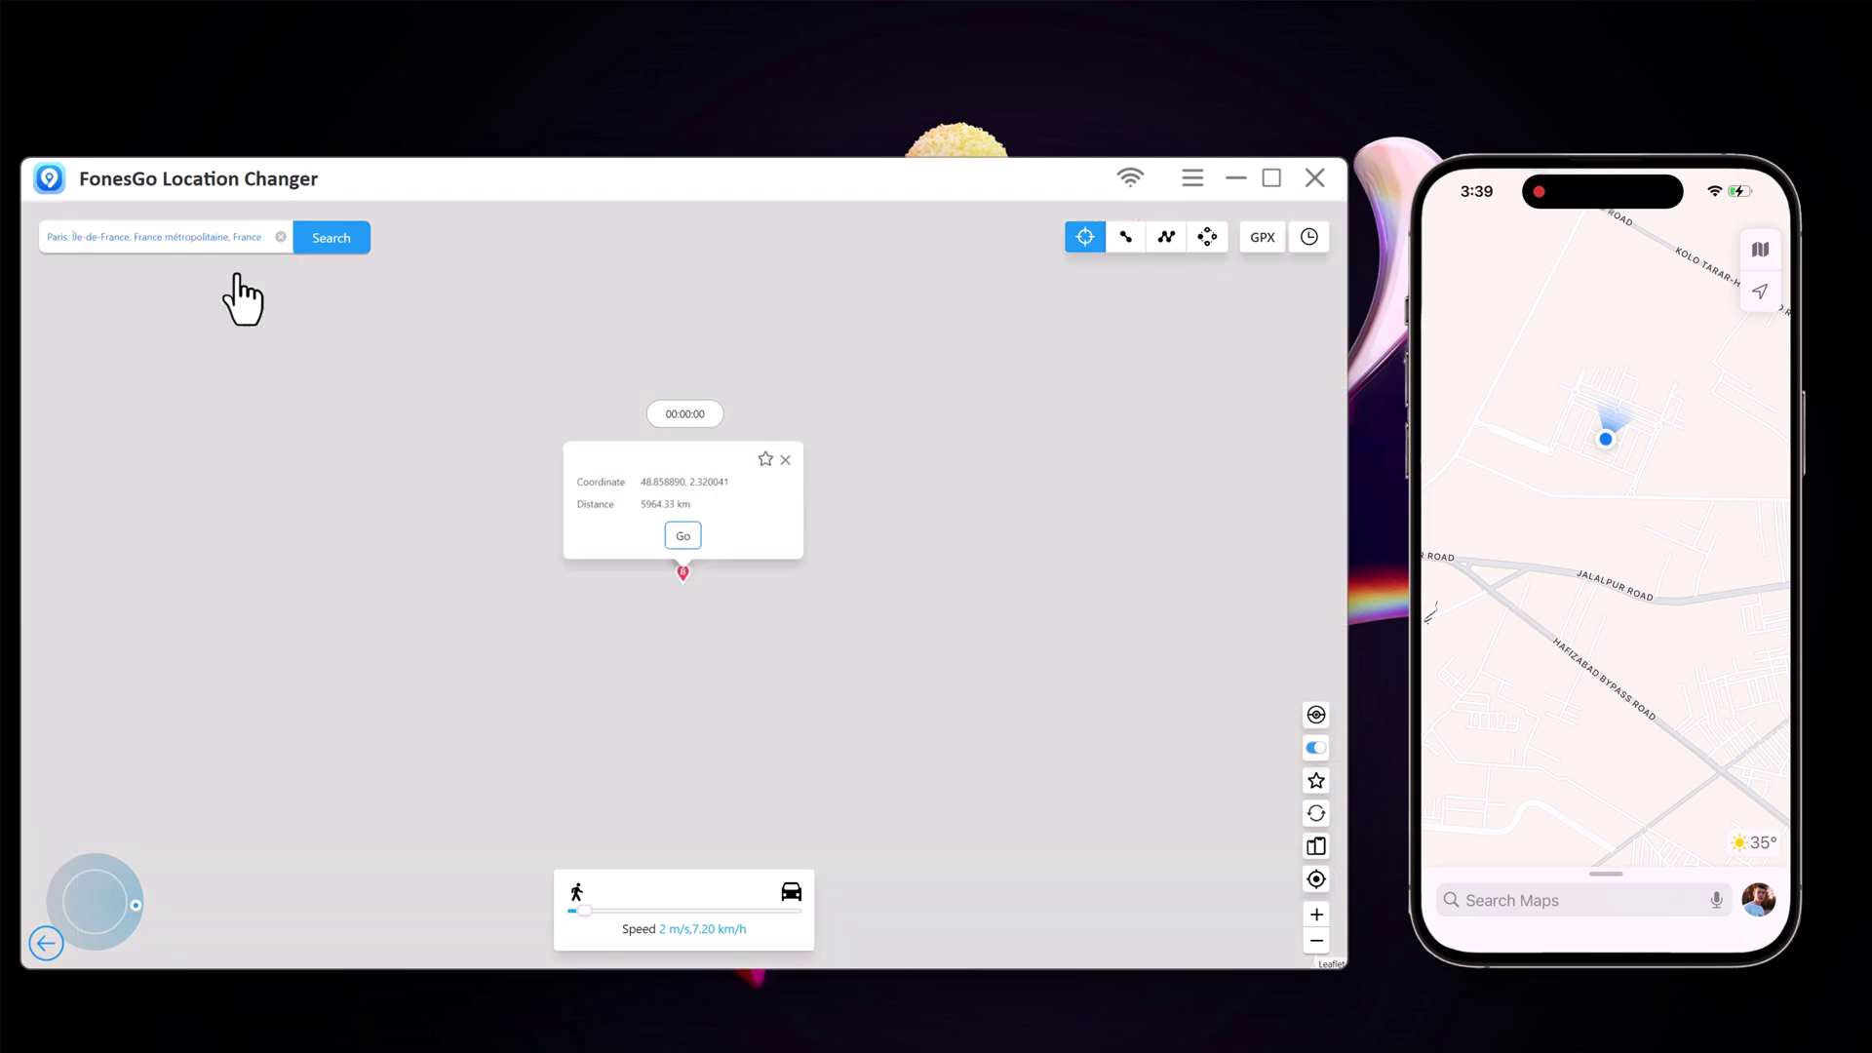
click(683, 535)
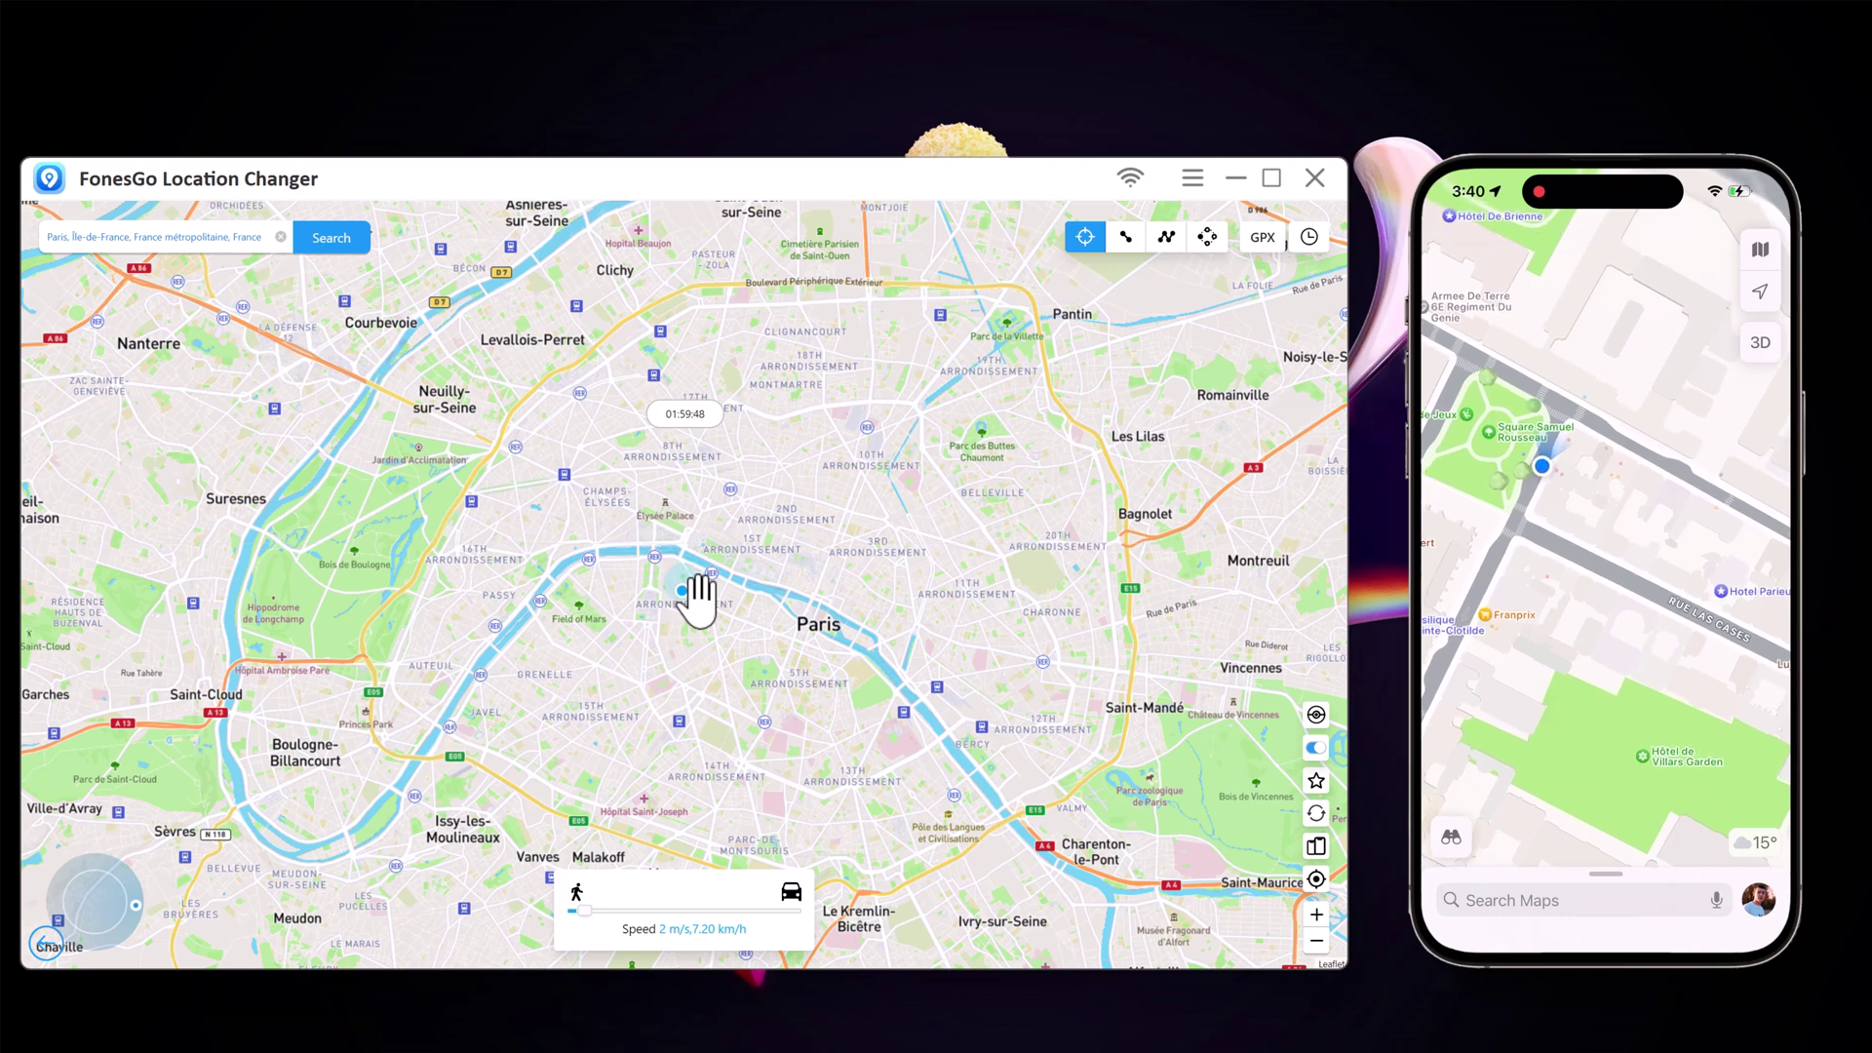
- In two-spot mode, pick a destination point near Square Samuel-Rousseau
scroll(697, 599, up, 5)
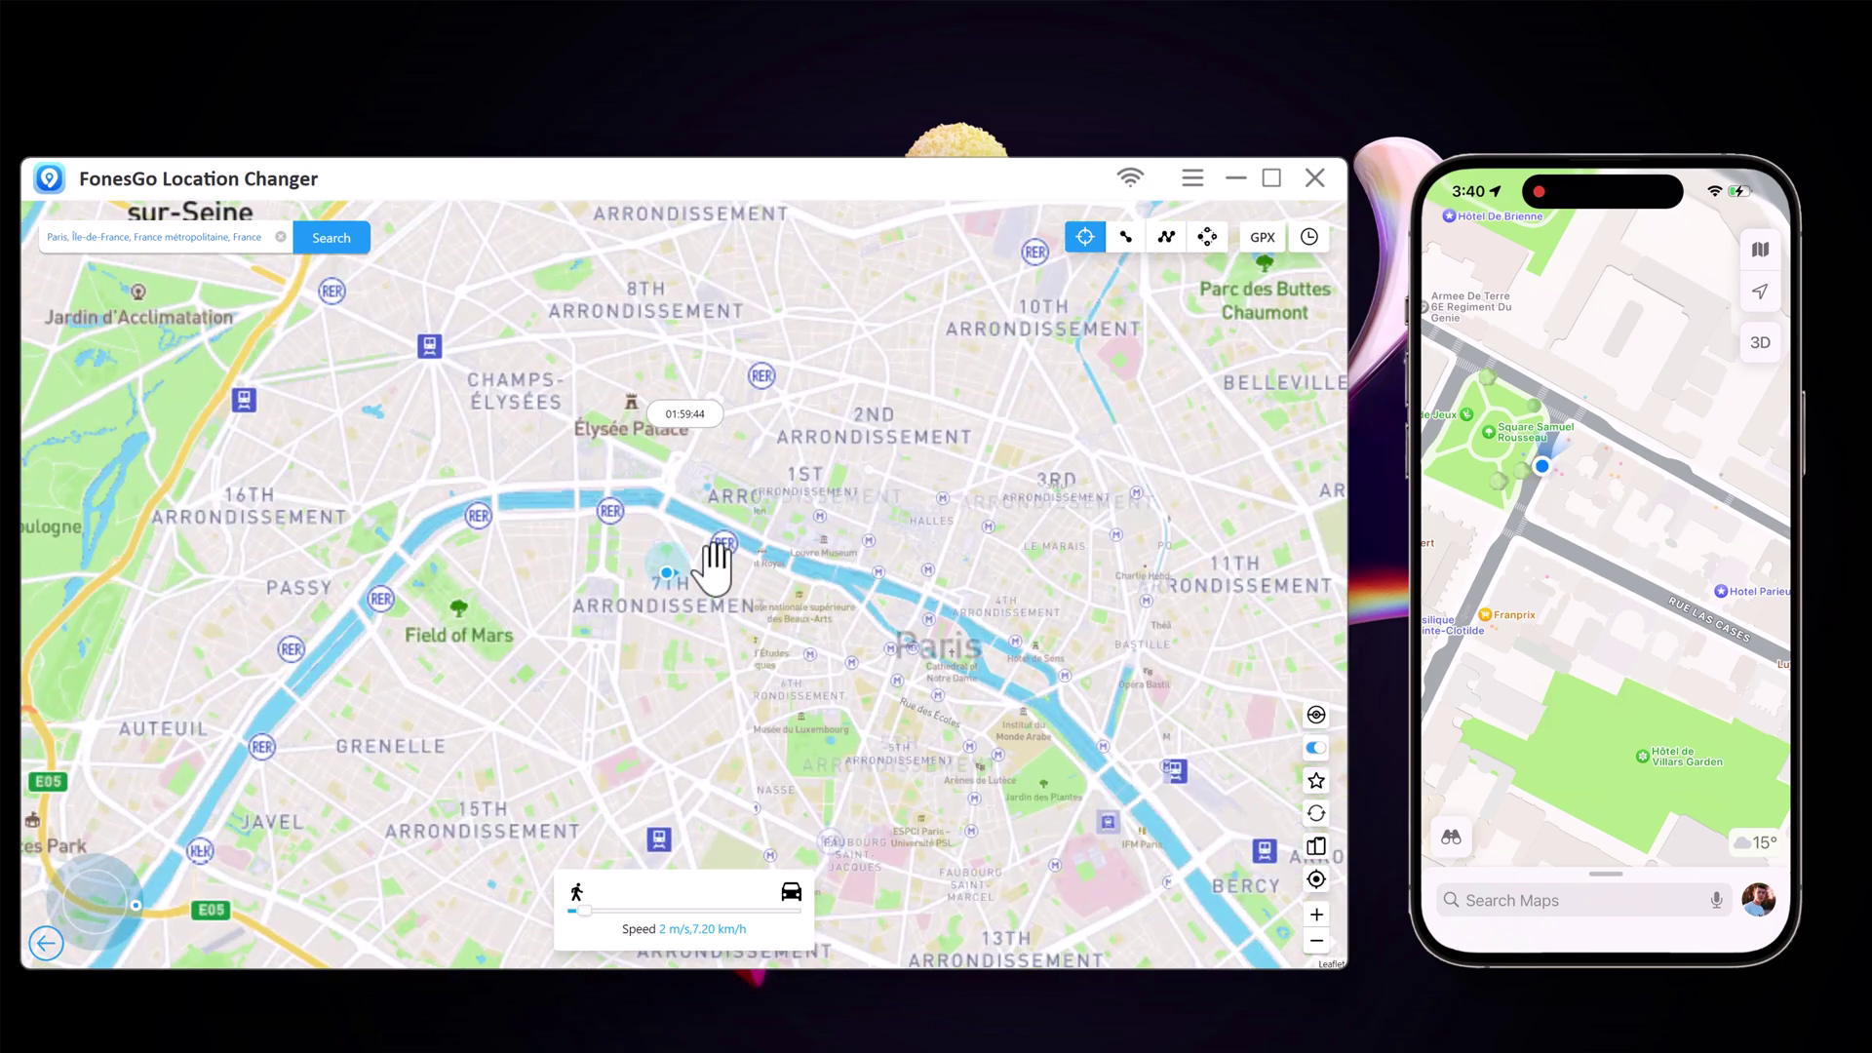
scroll(694, 604, up, 2)
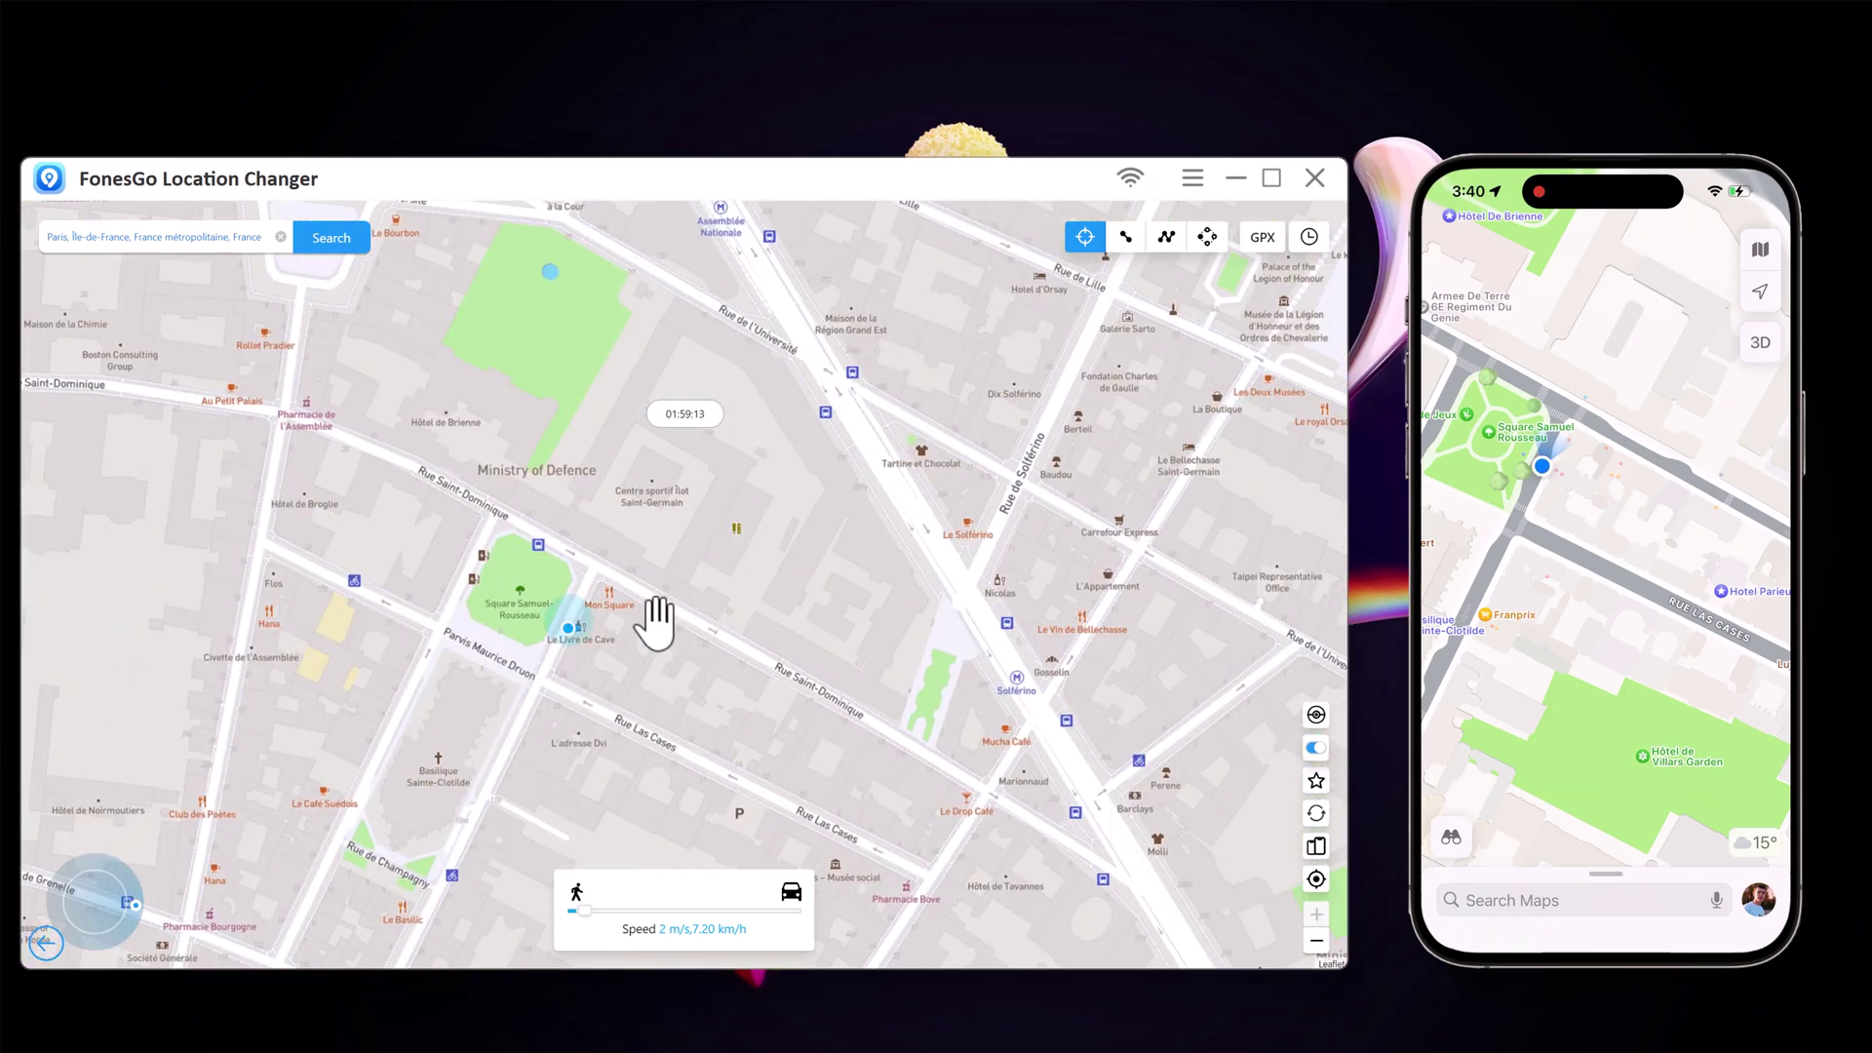
drag(598, 647, 711, 648)
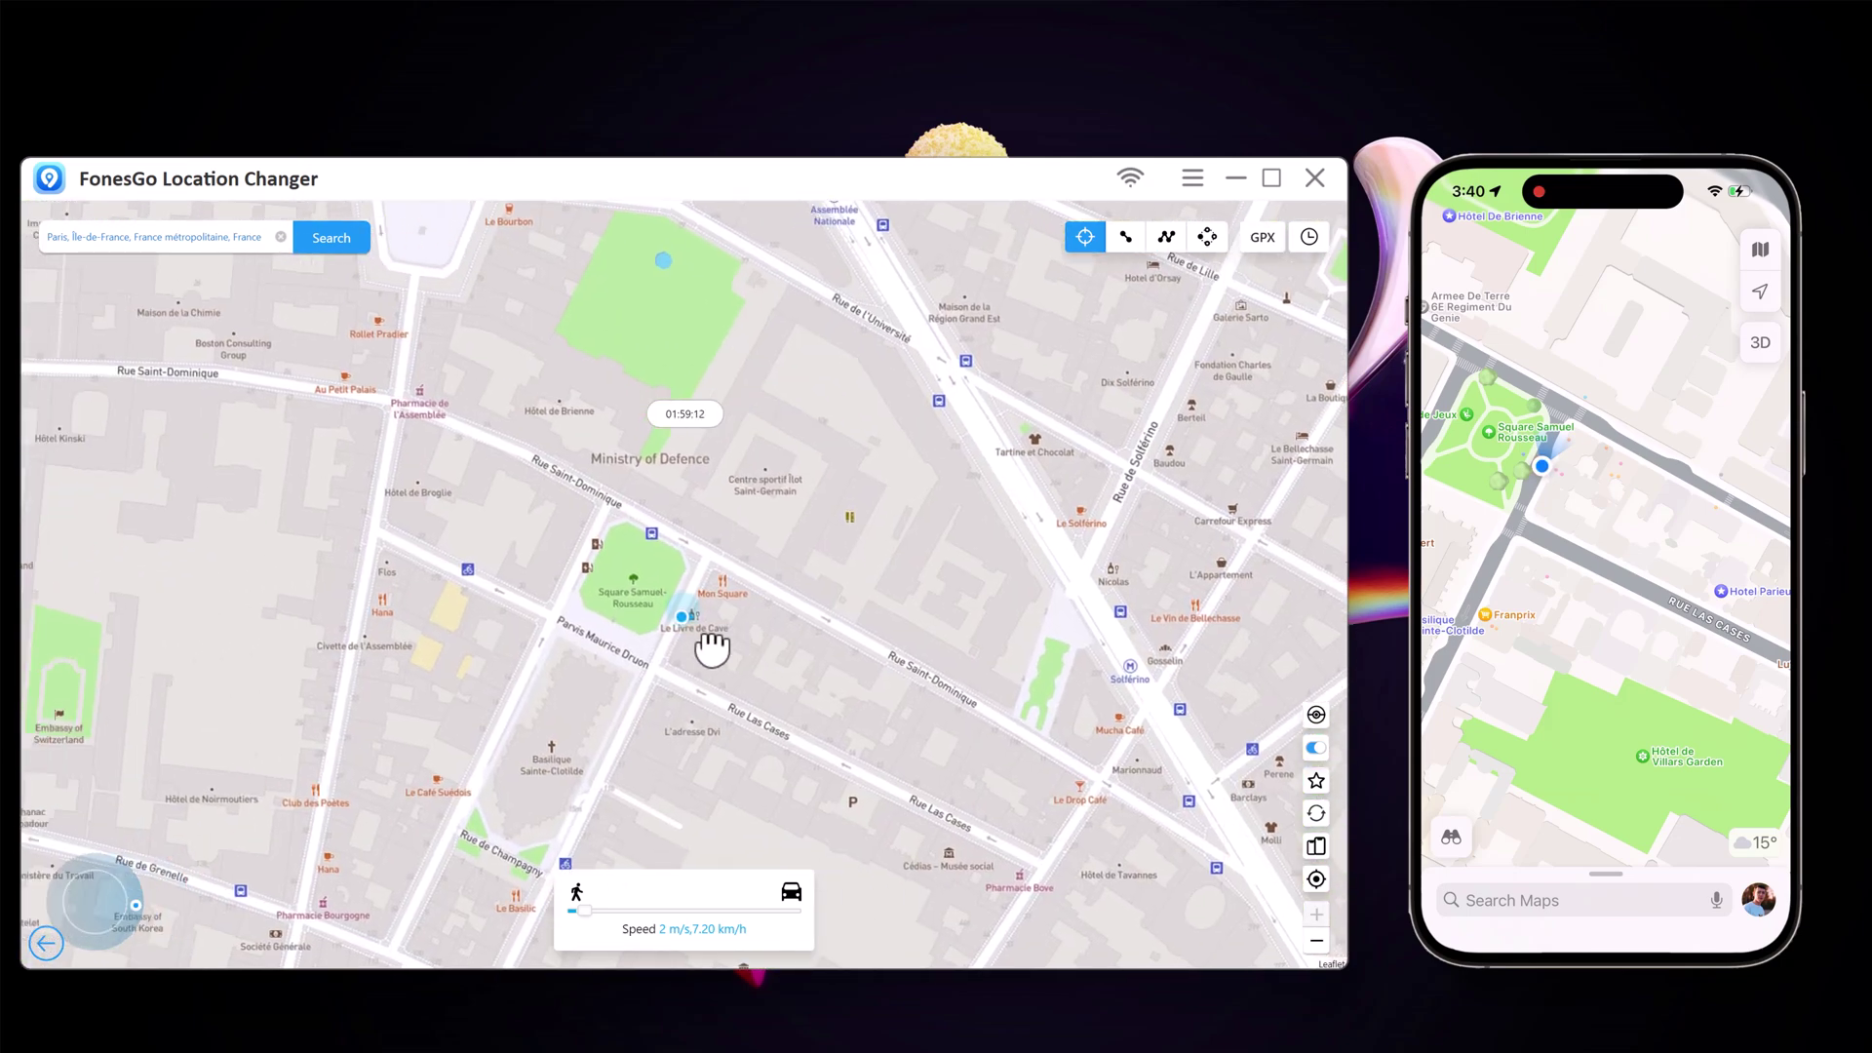
click(1126, 239)
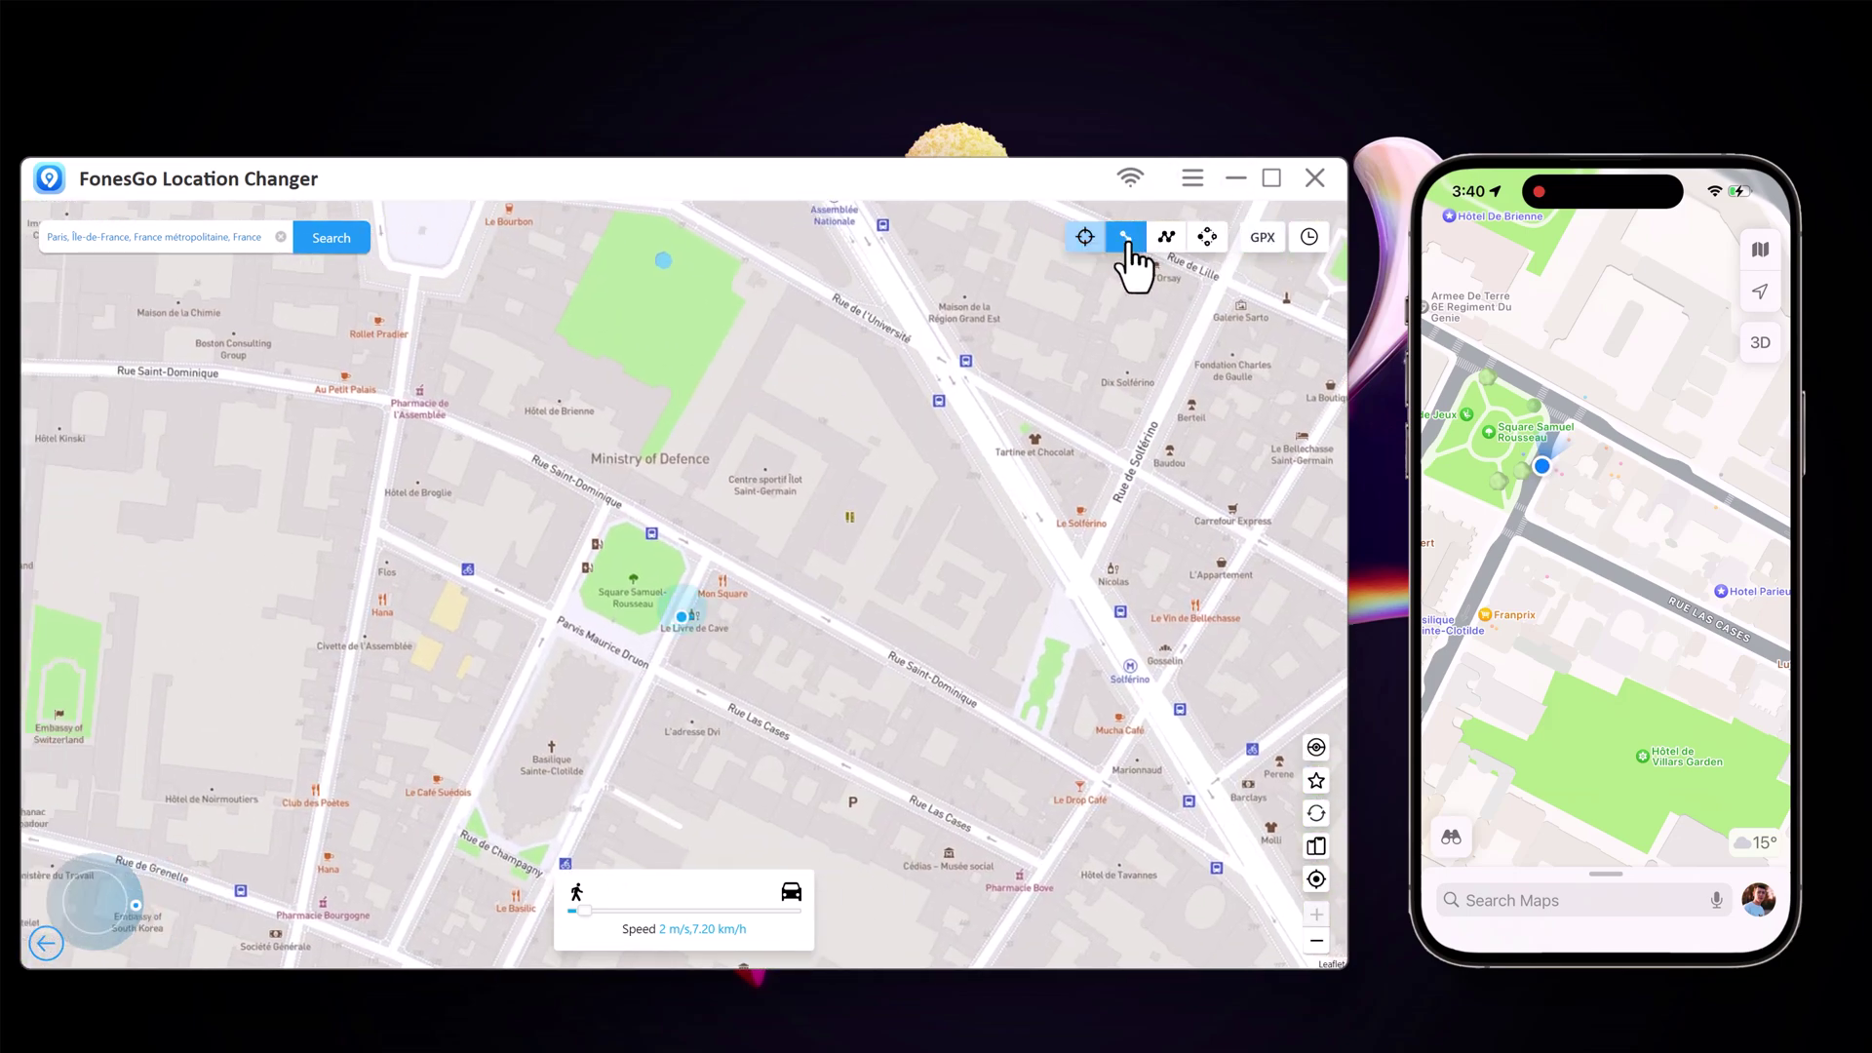
click(709, 551)
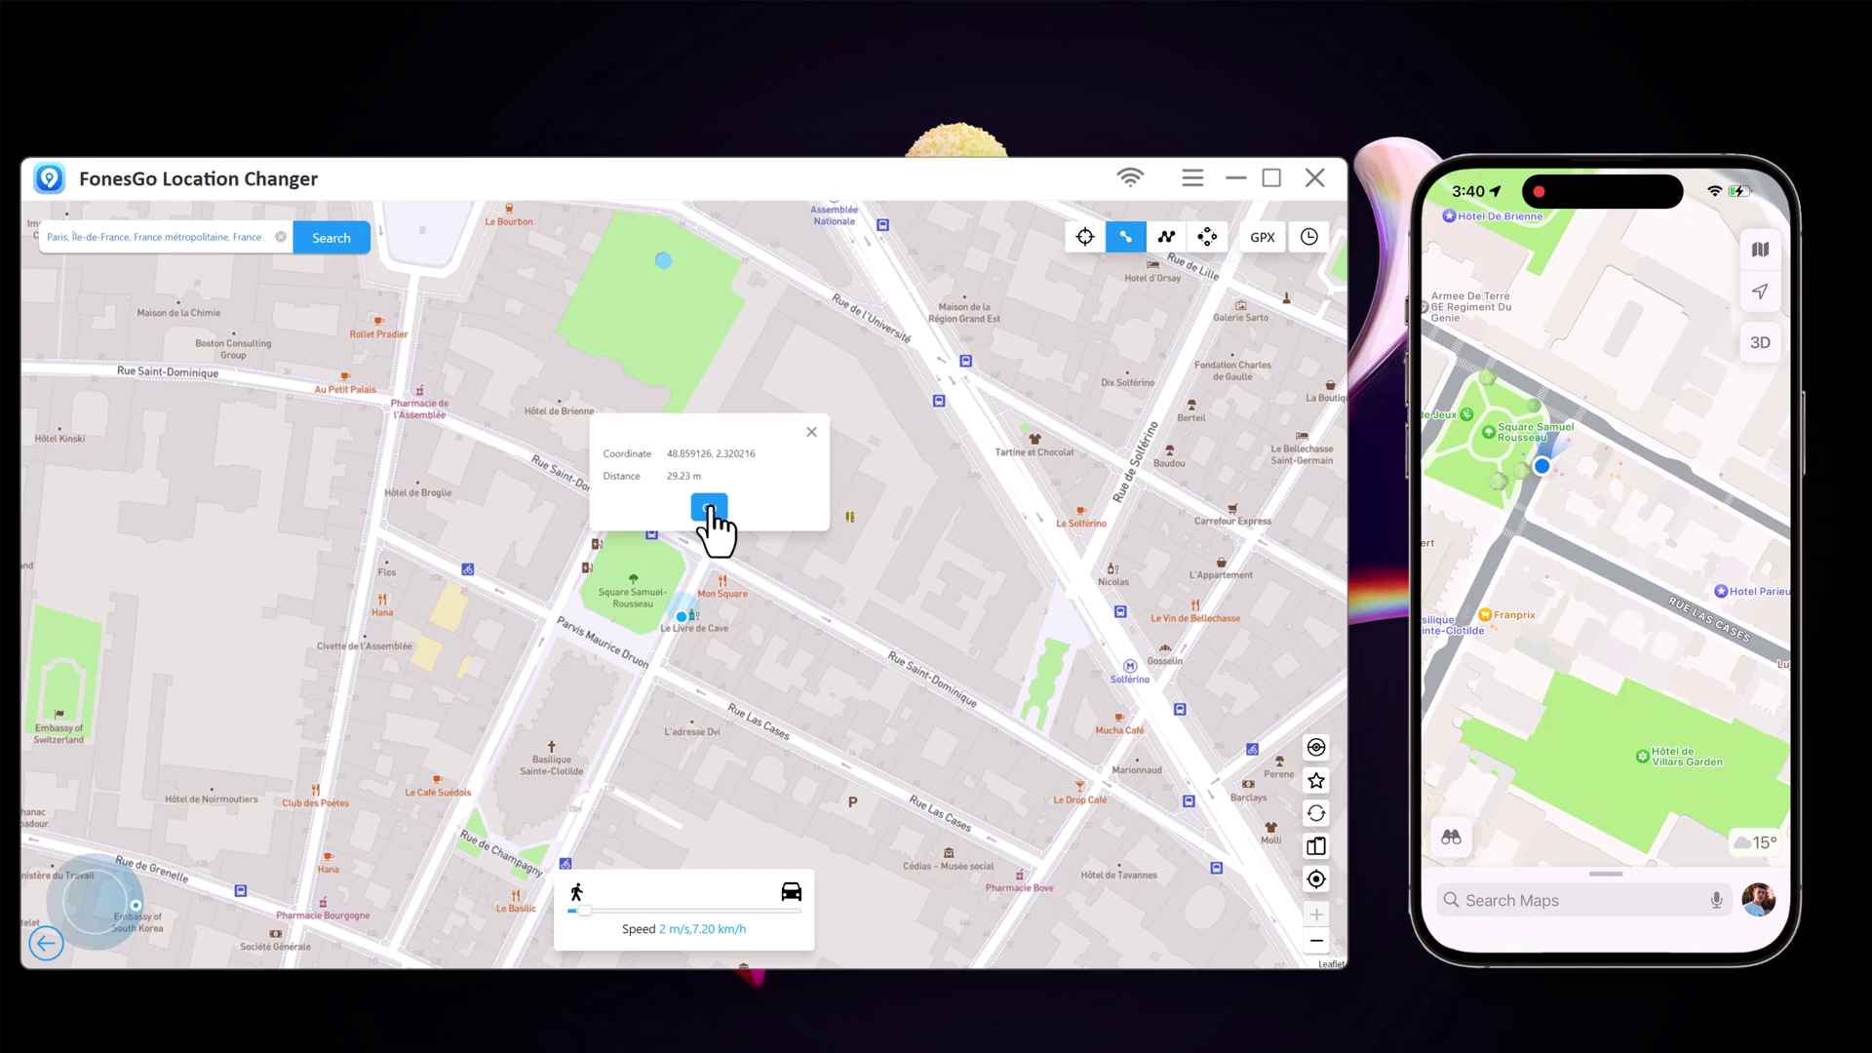
click(709, 508)
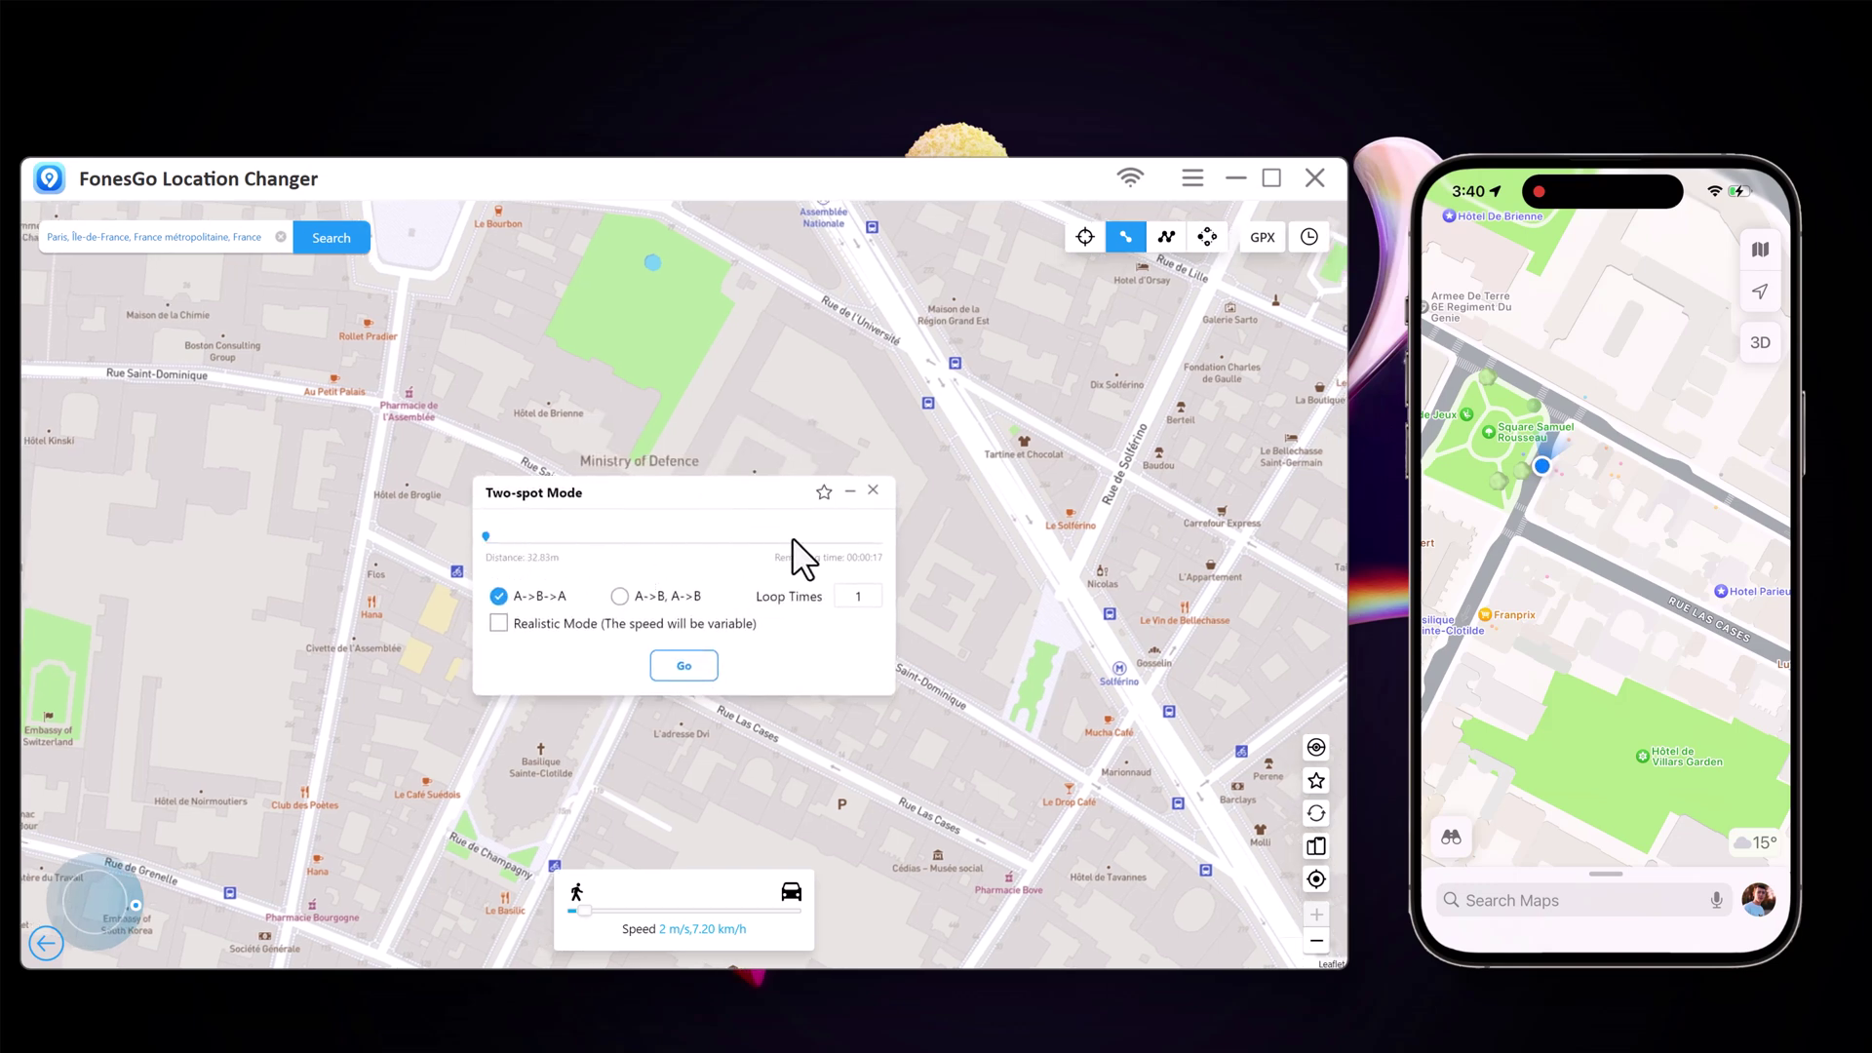
- Run the two-spot route with 2 loops at 25 m/s and acknowledge the arrival
double_click(860, 595)
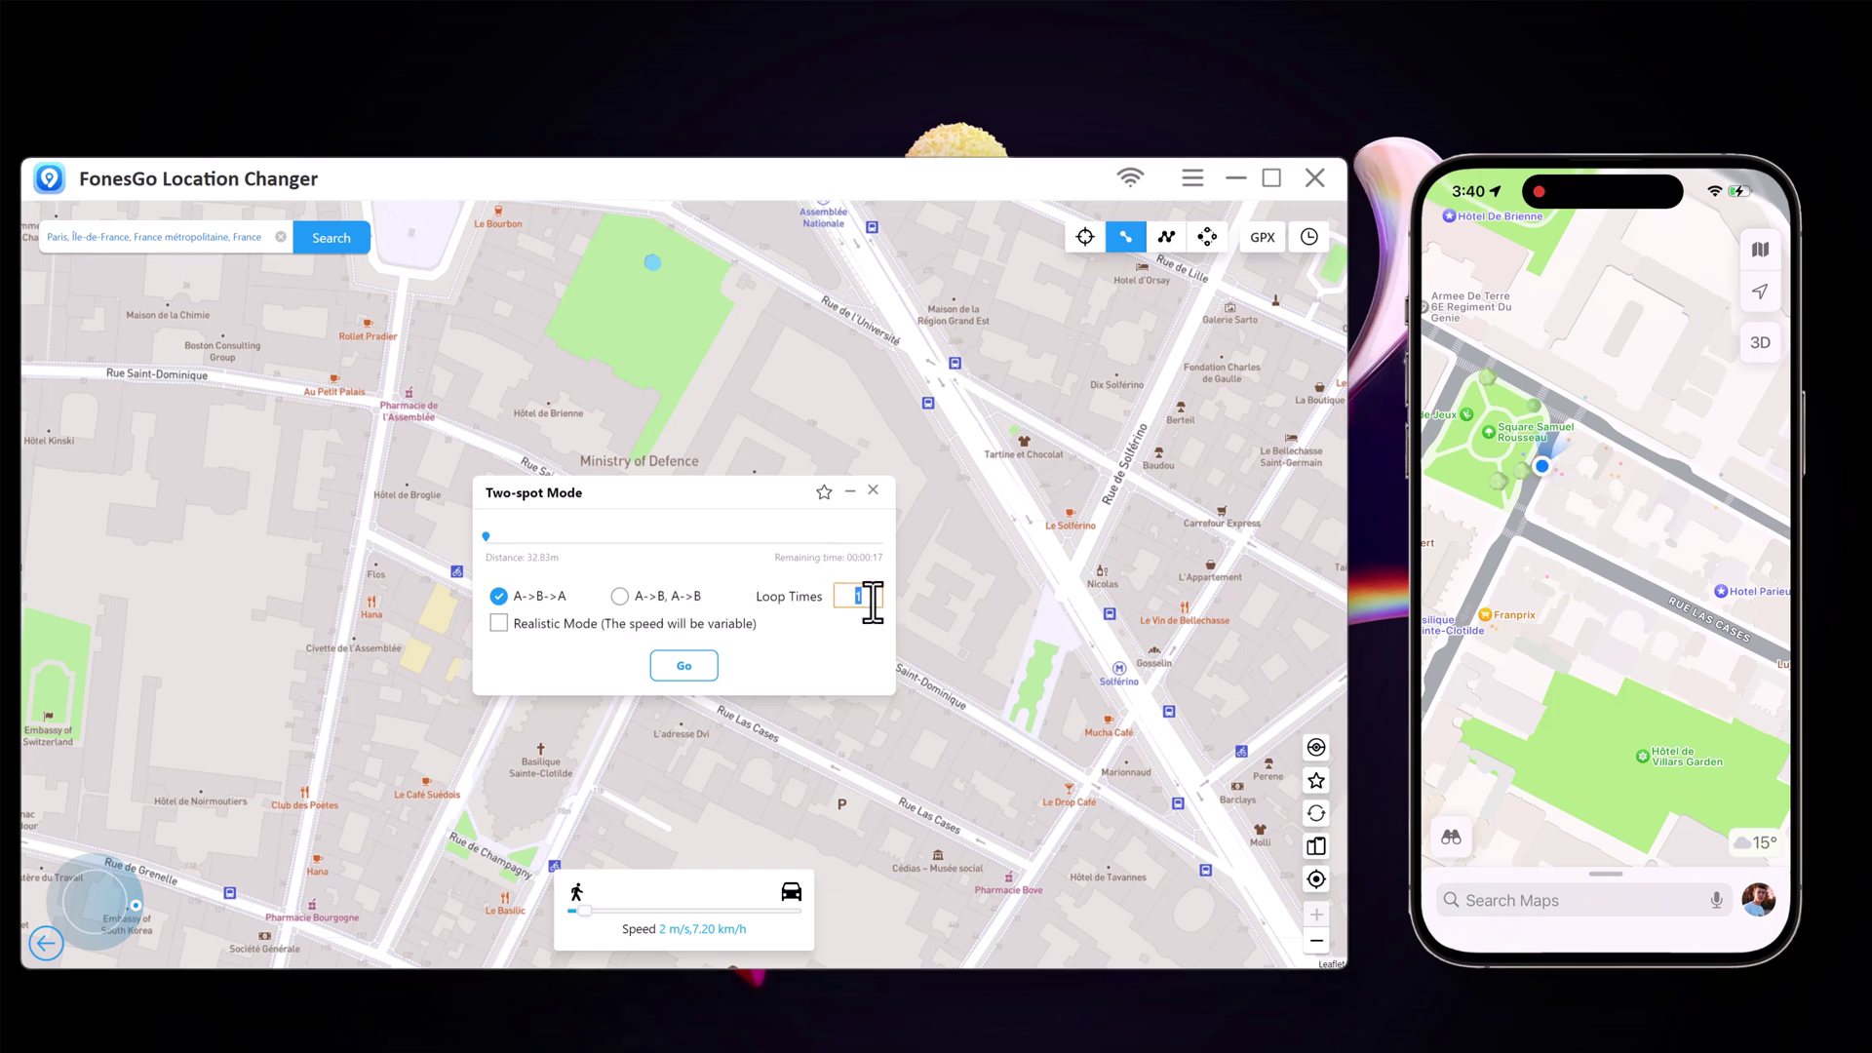
text(2)
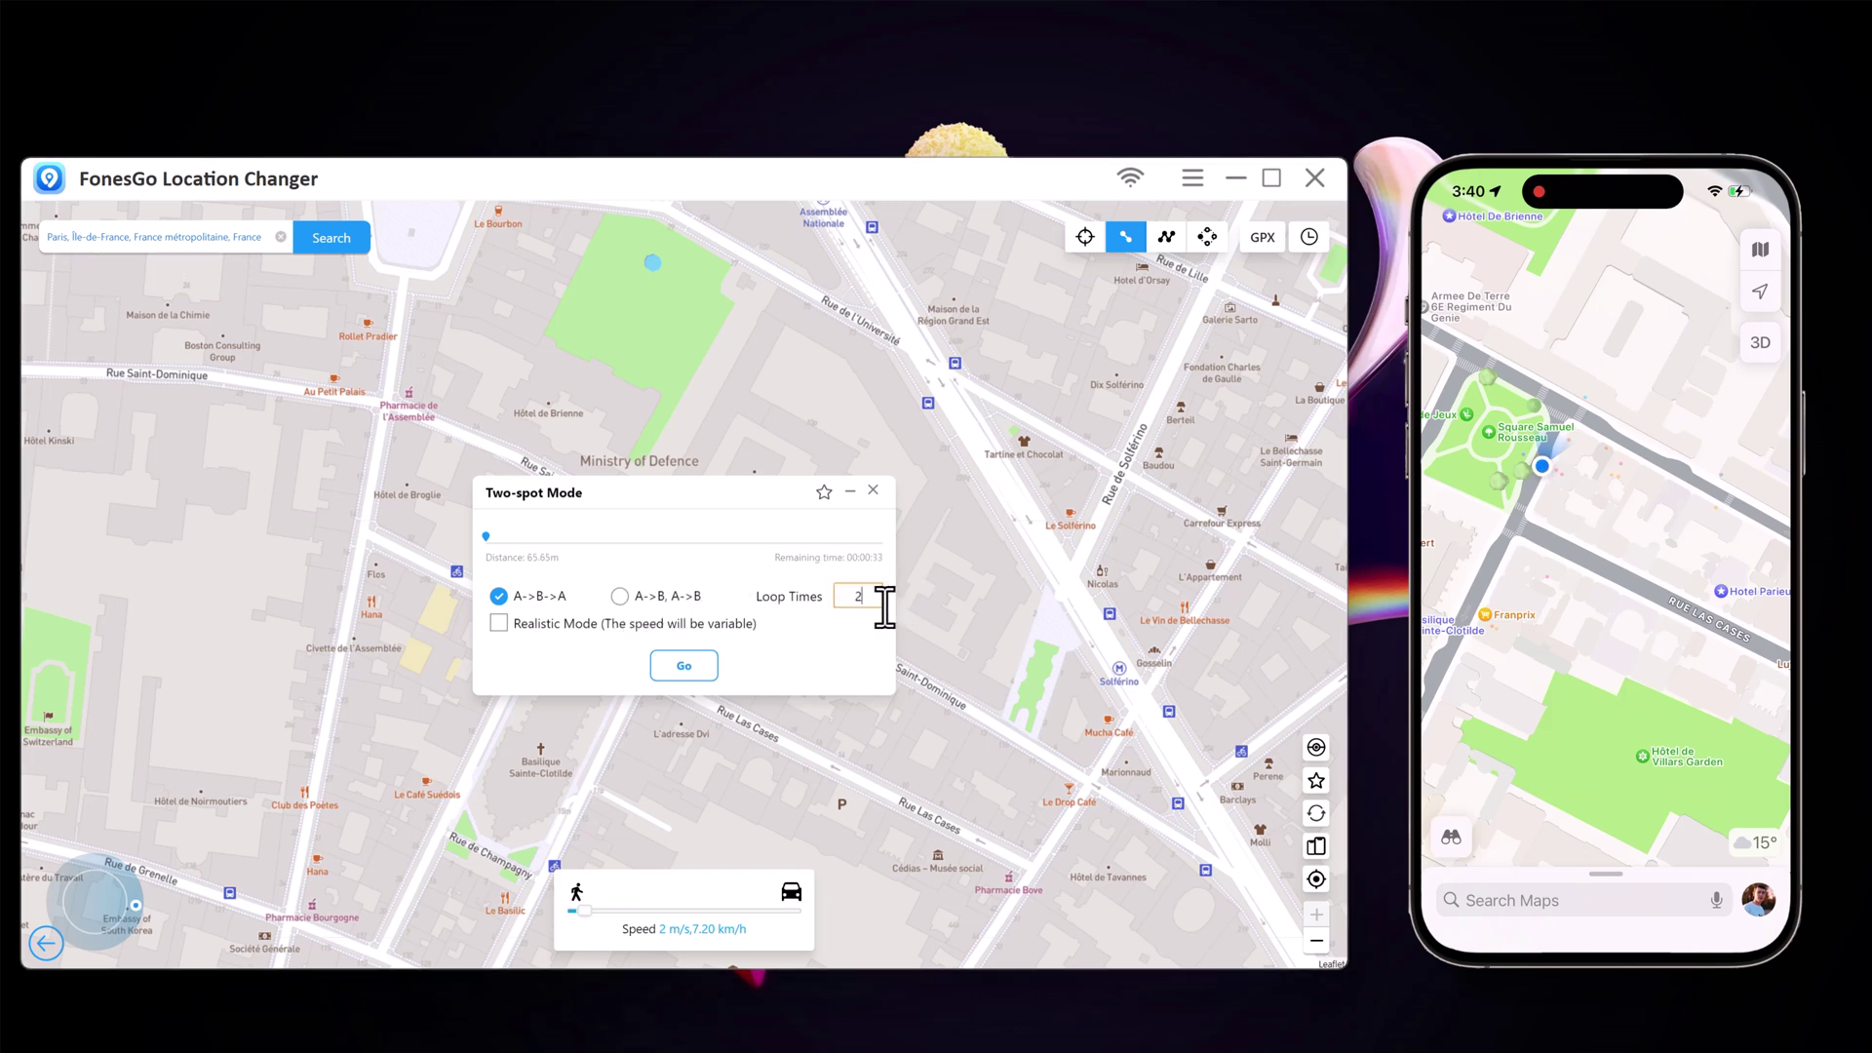
drag(585, 913, 776, 913)
click(684, 665)
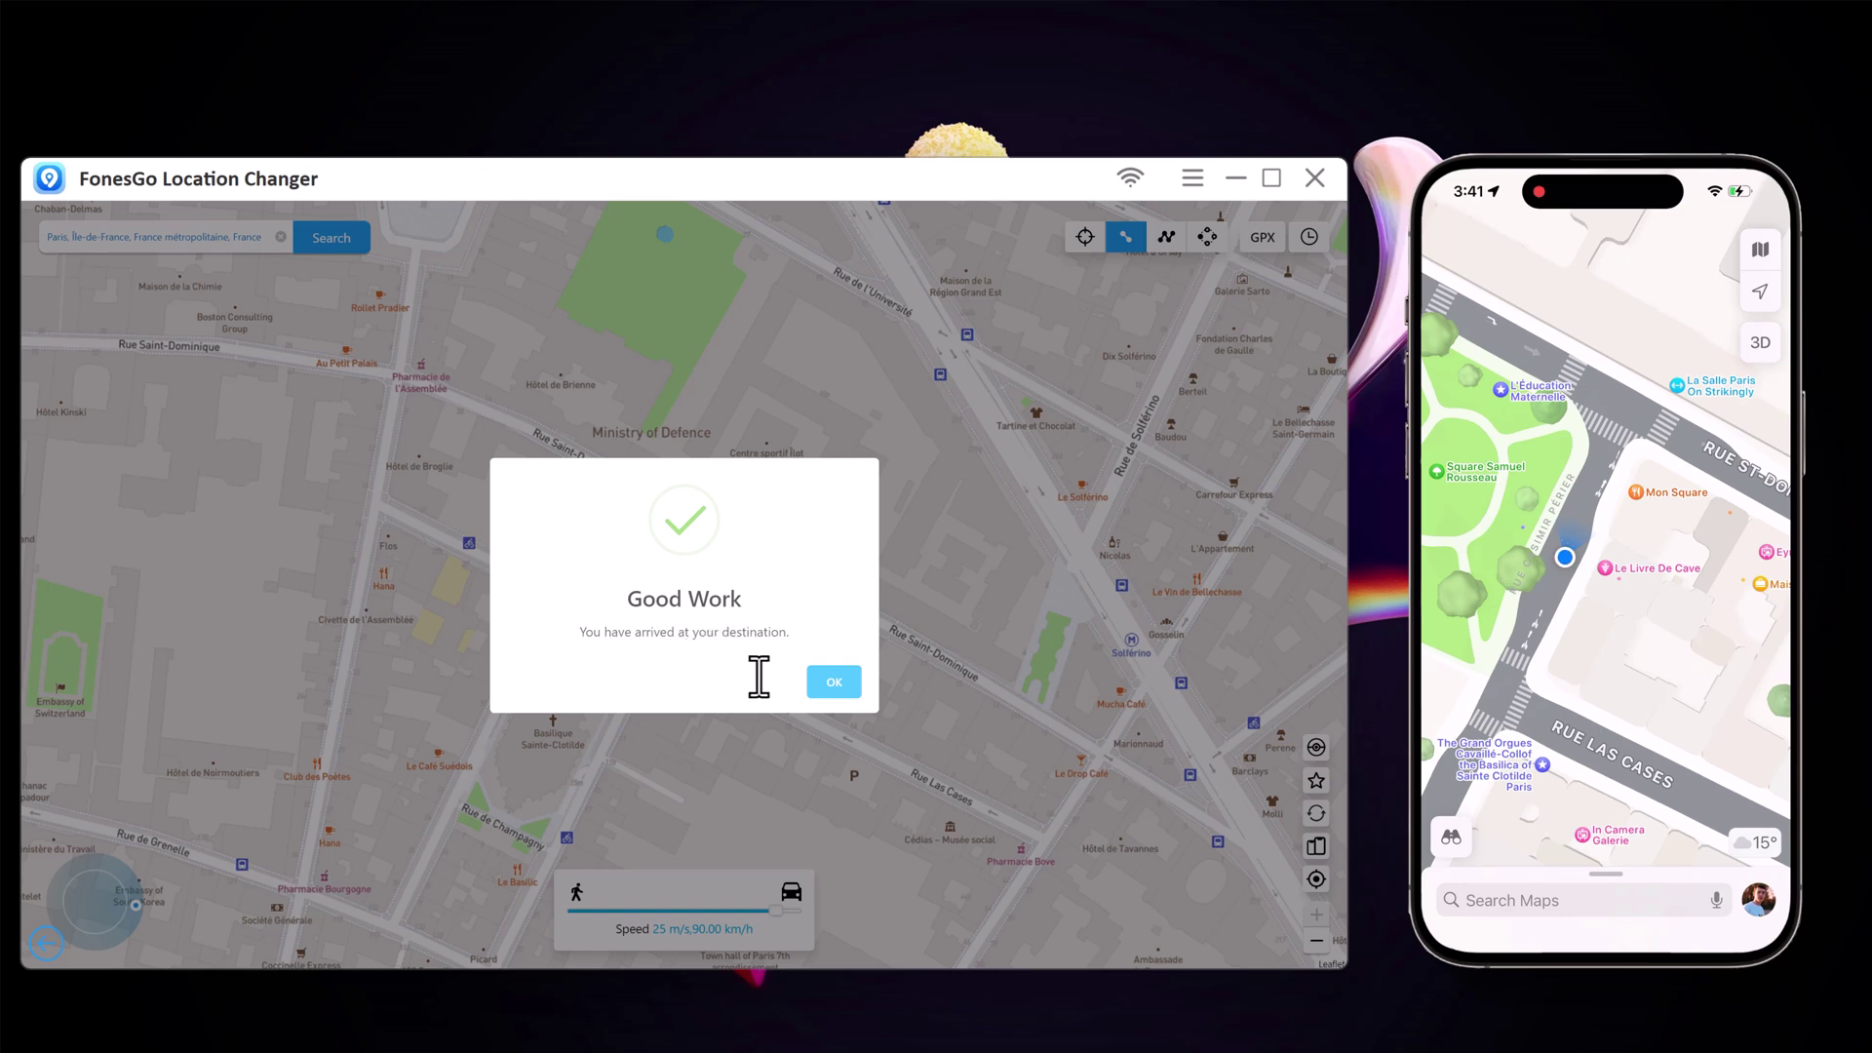
click(829, 685)
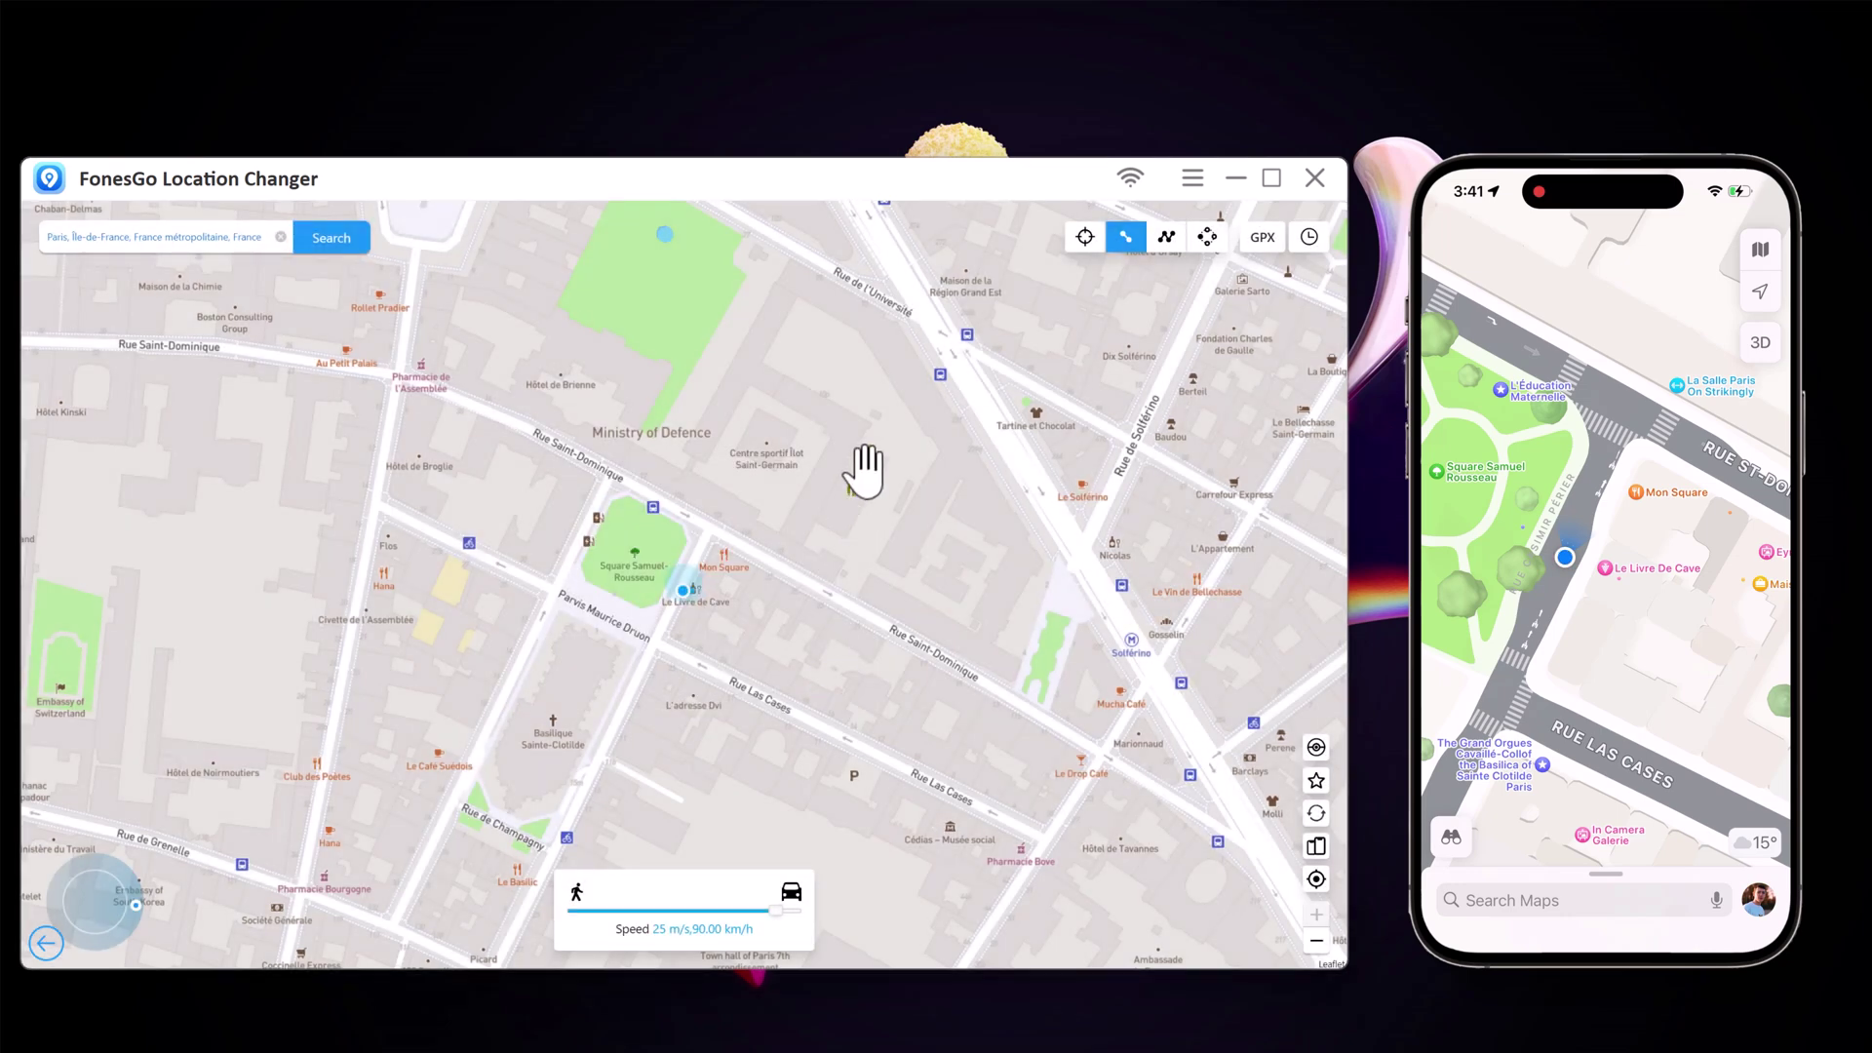
- Plot multi-spot stops along Rue Saint-Dominique and Rue Las Cases, then start the route
click(1164, 242)
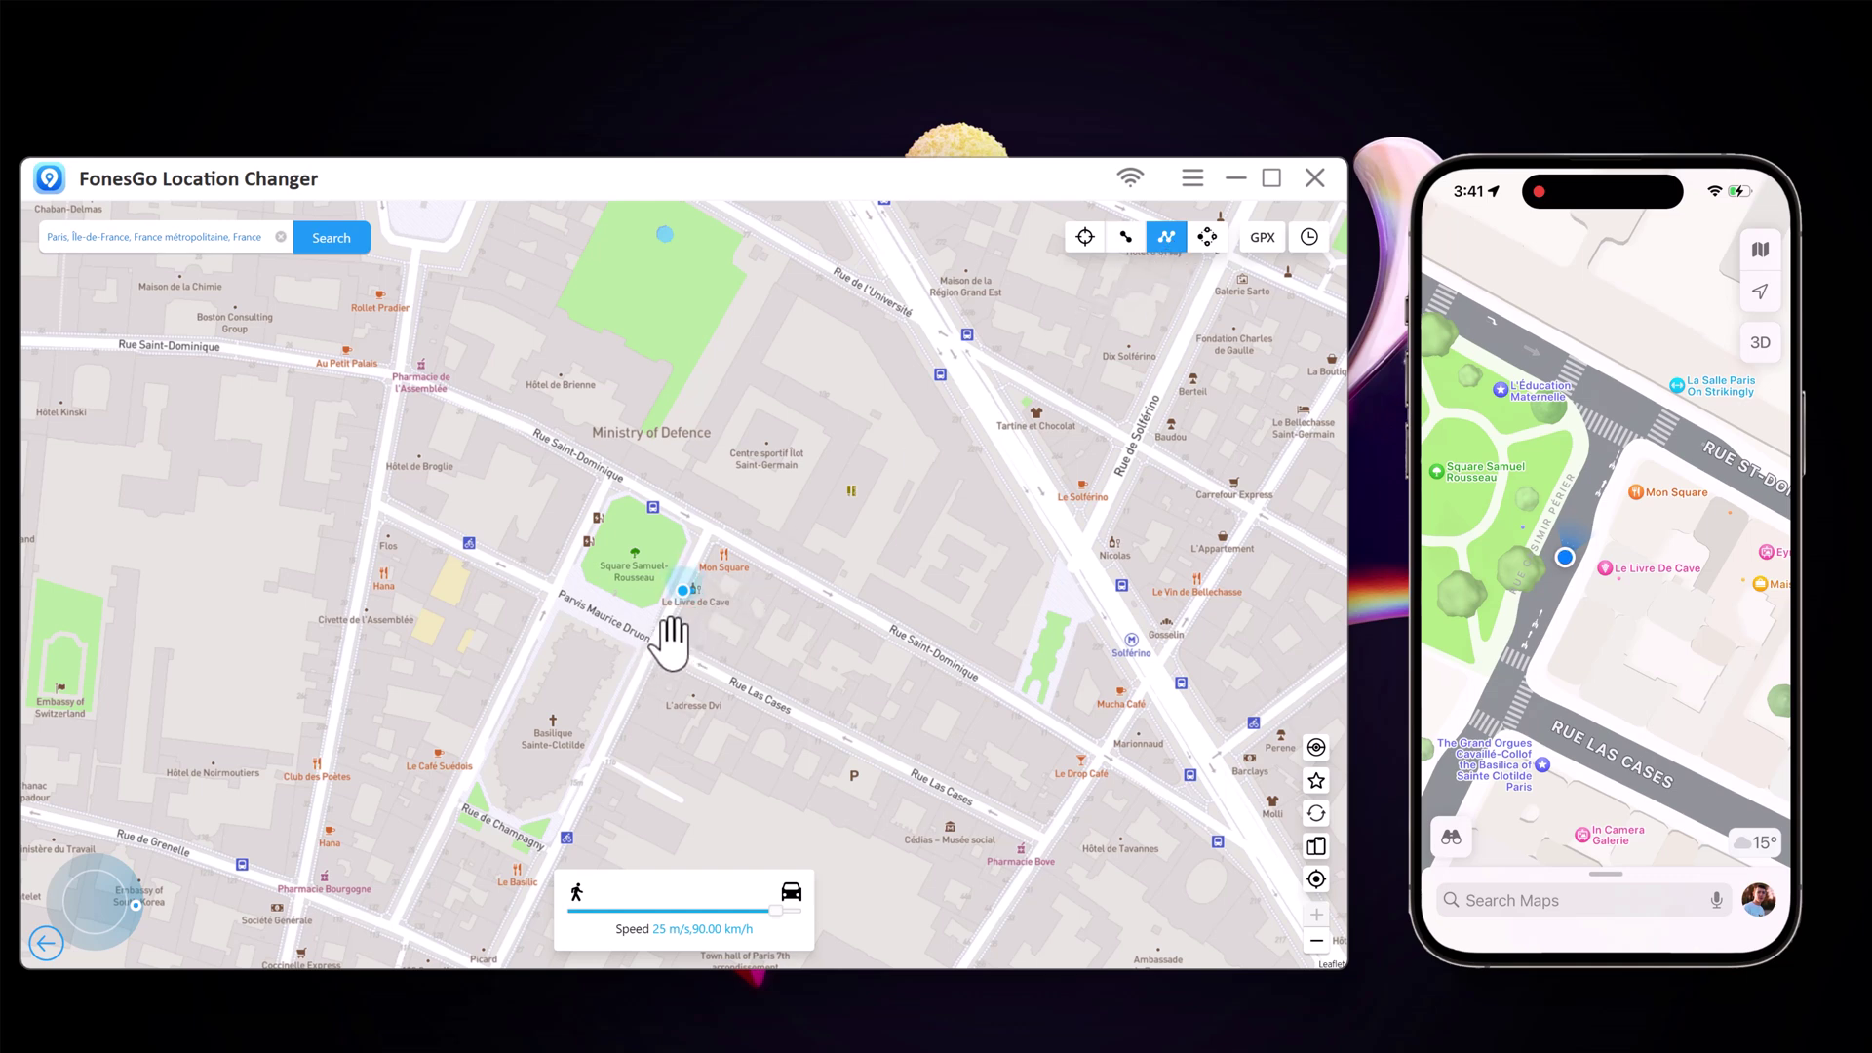
click(711, 527)
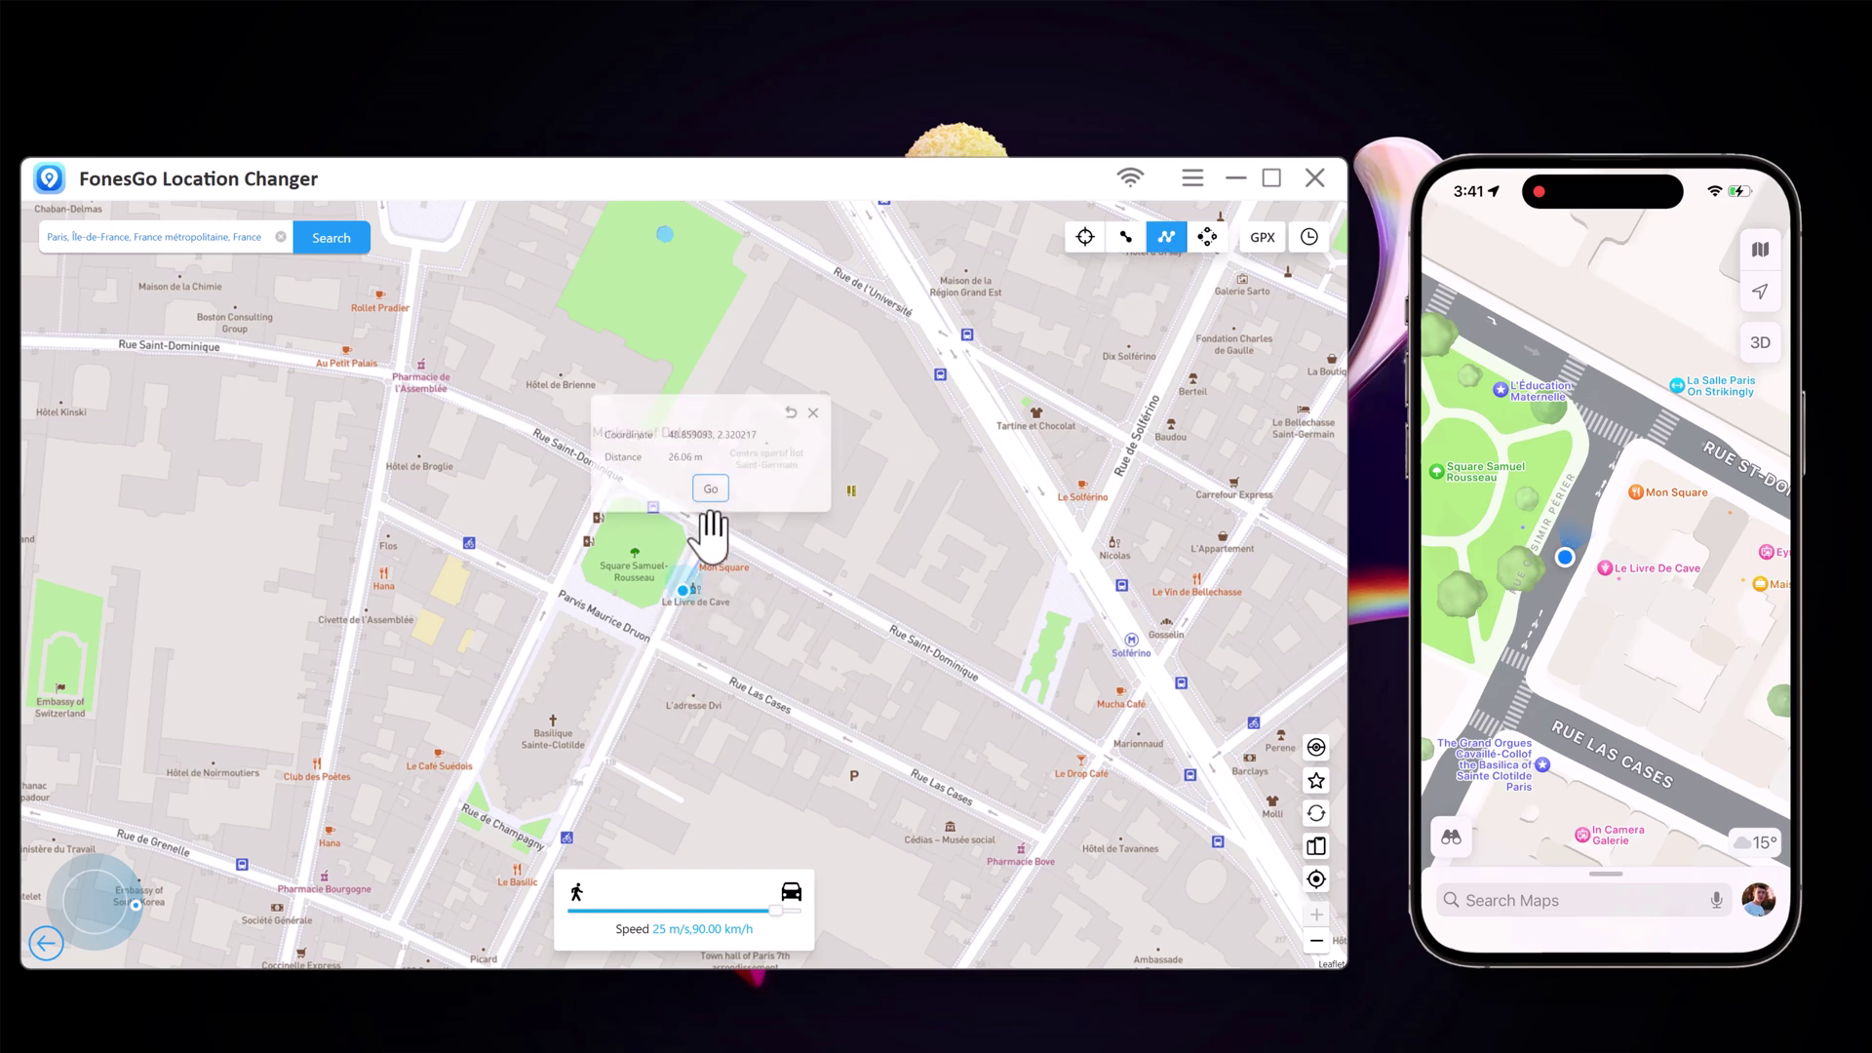
click(838, 596)
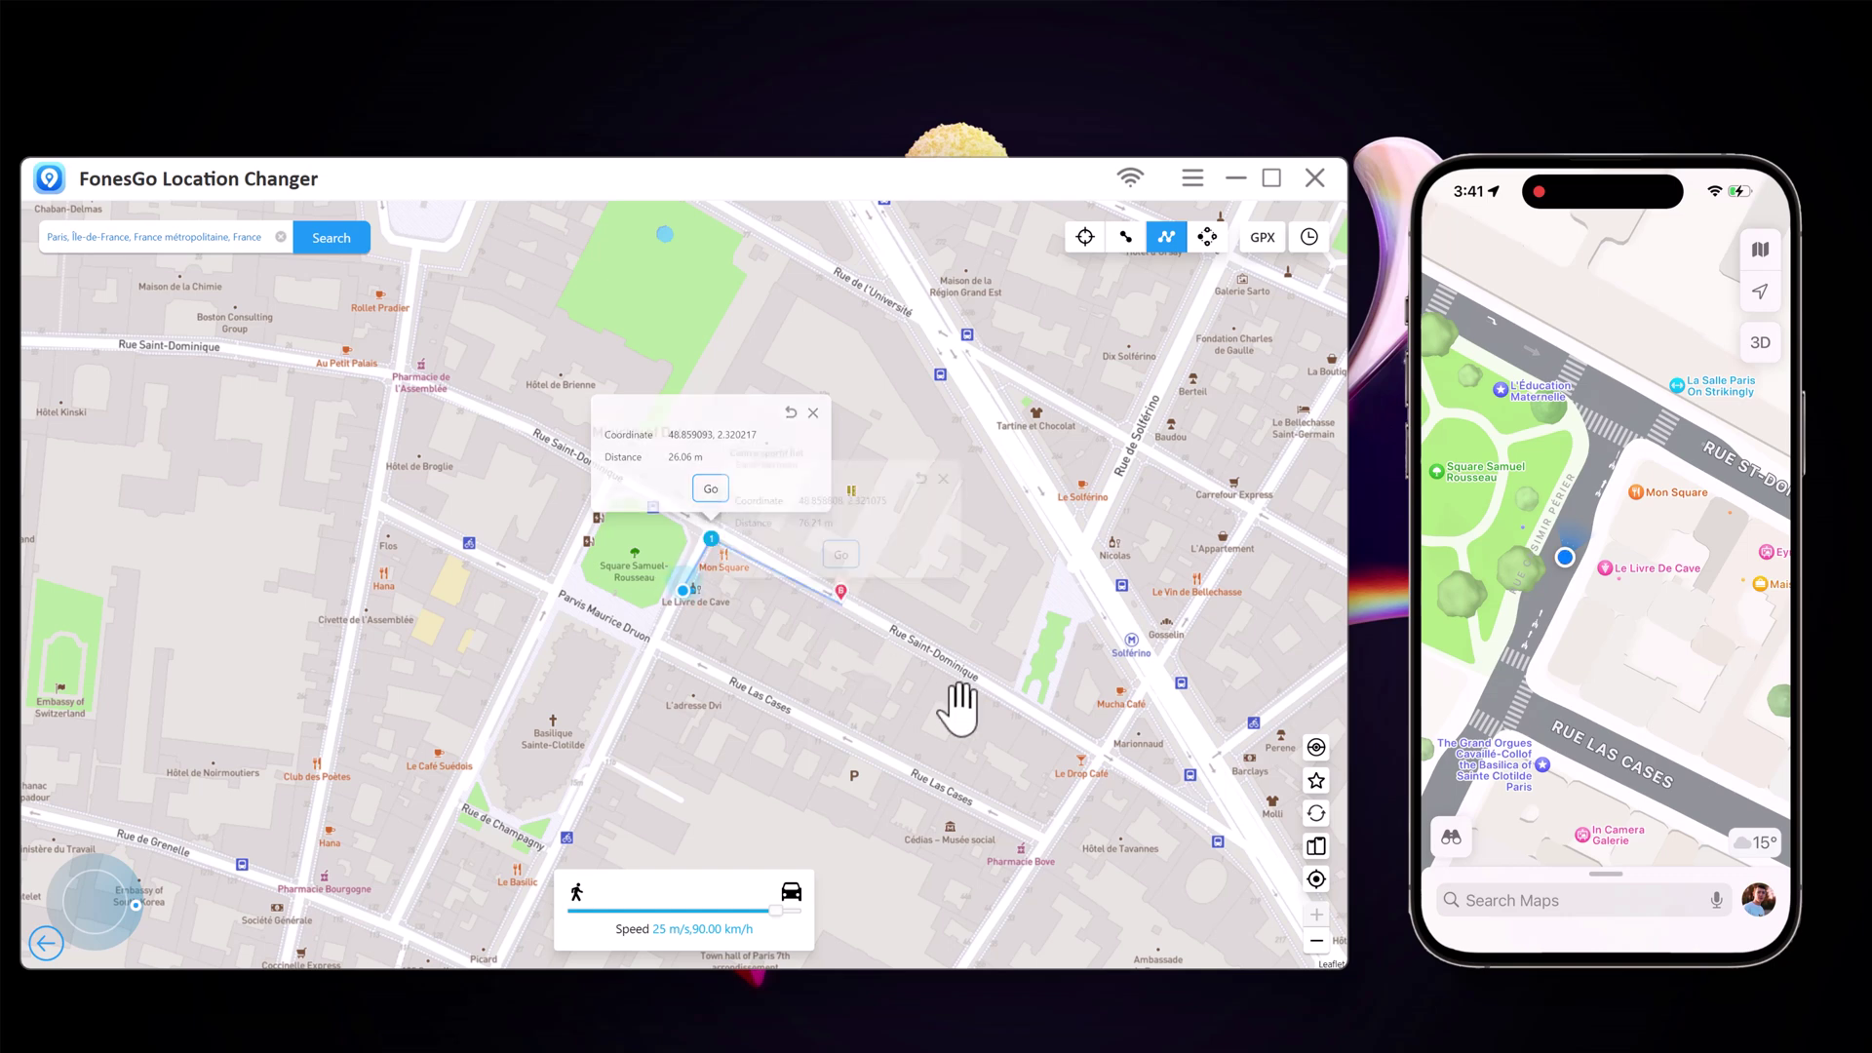
click(797, 727)
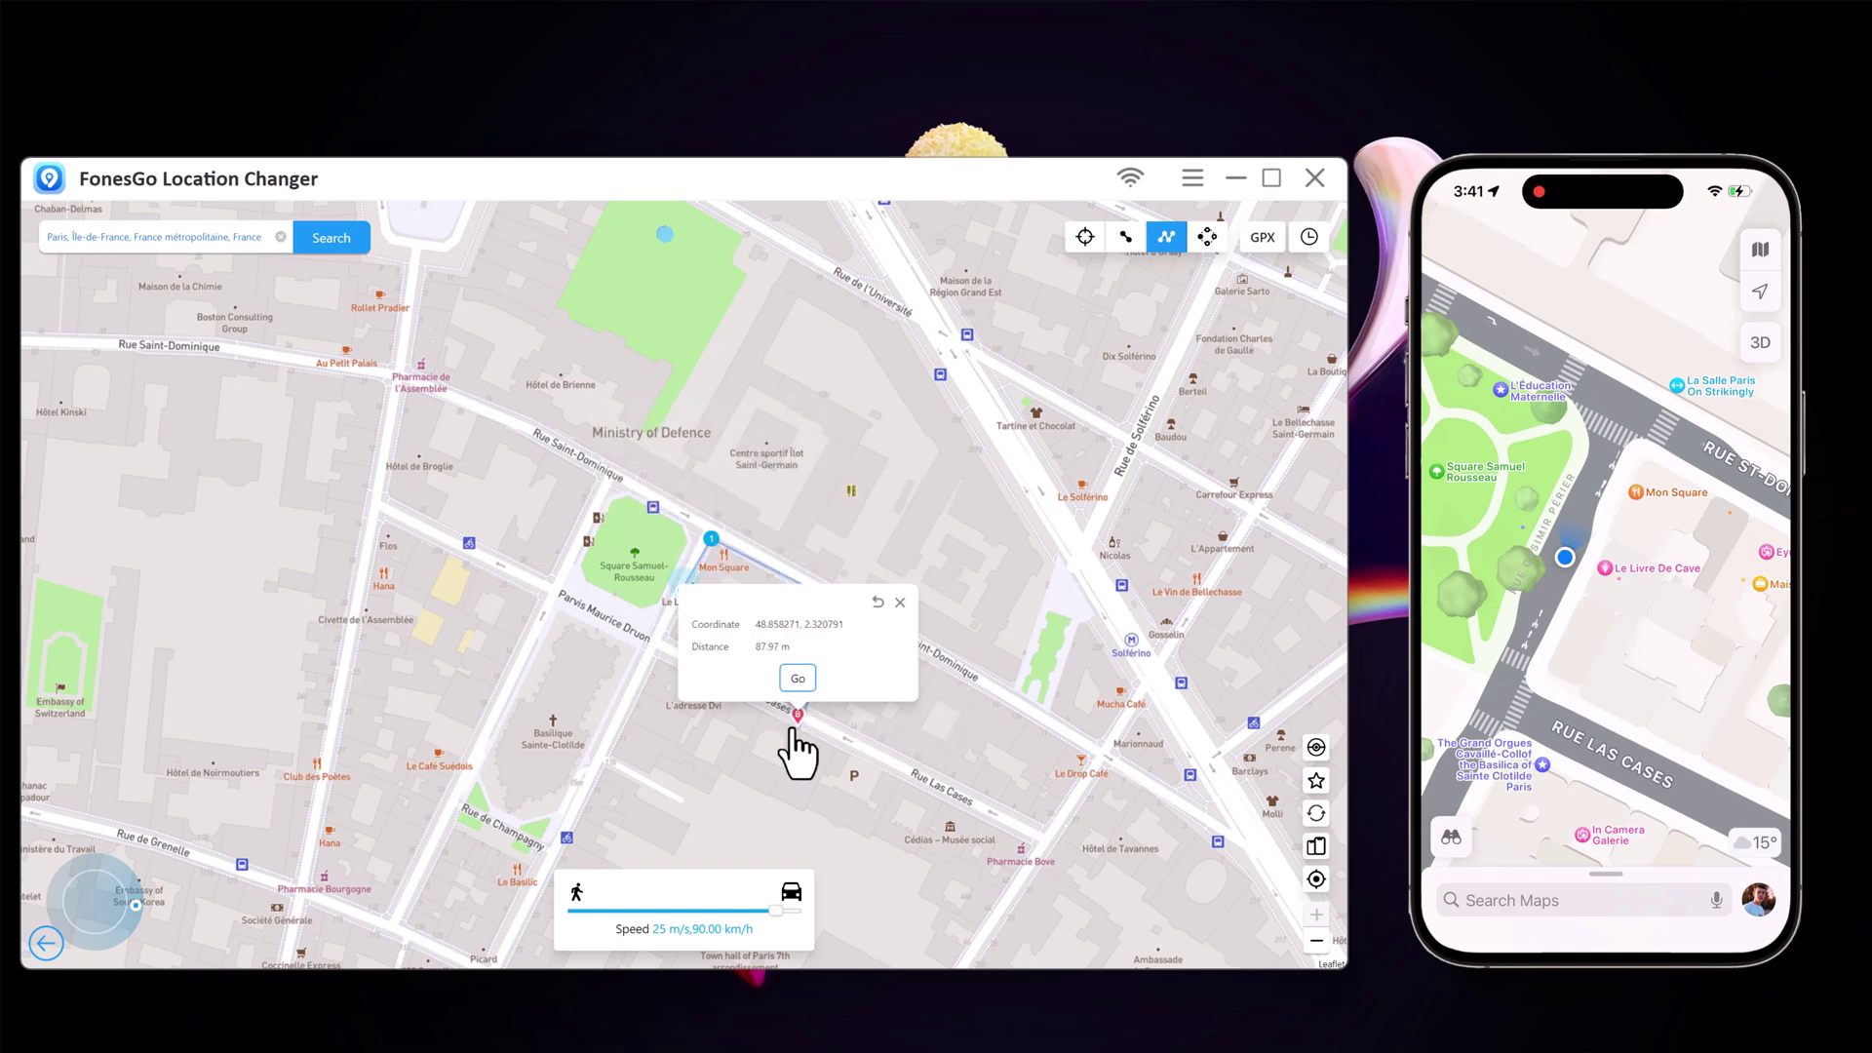
click(752, 775)
click(600, 747)
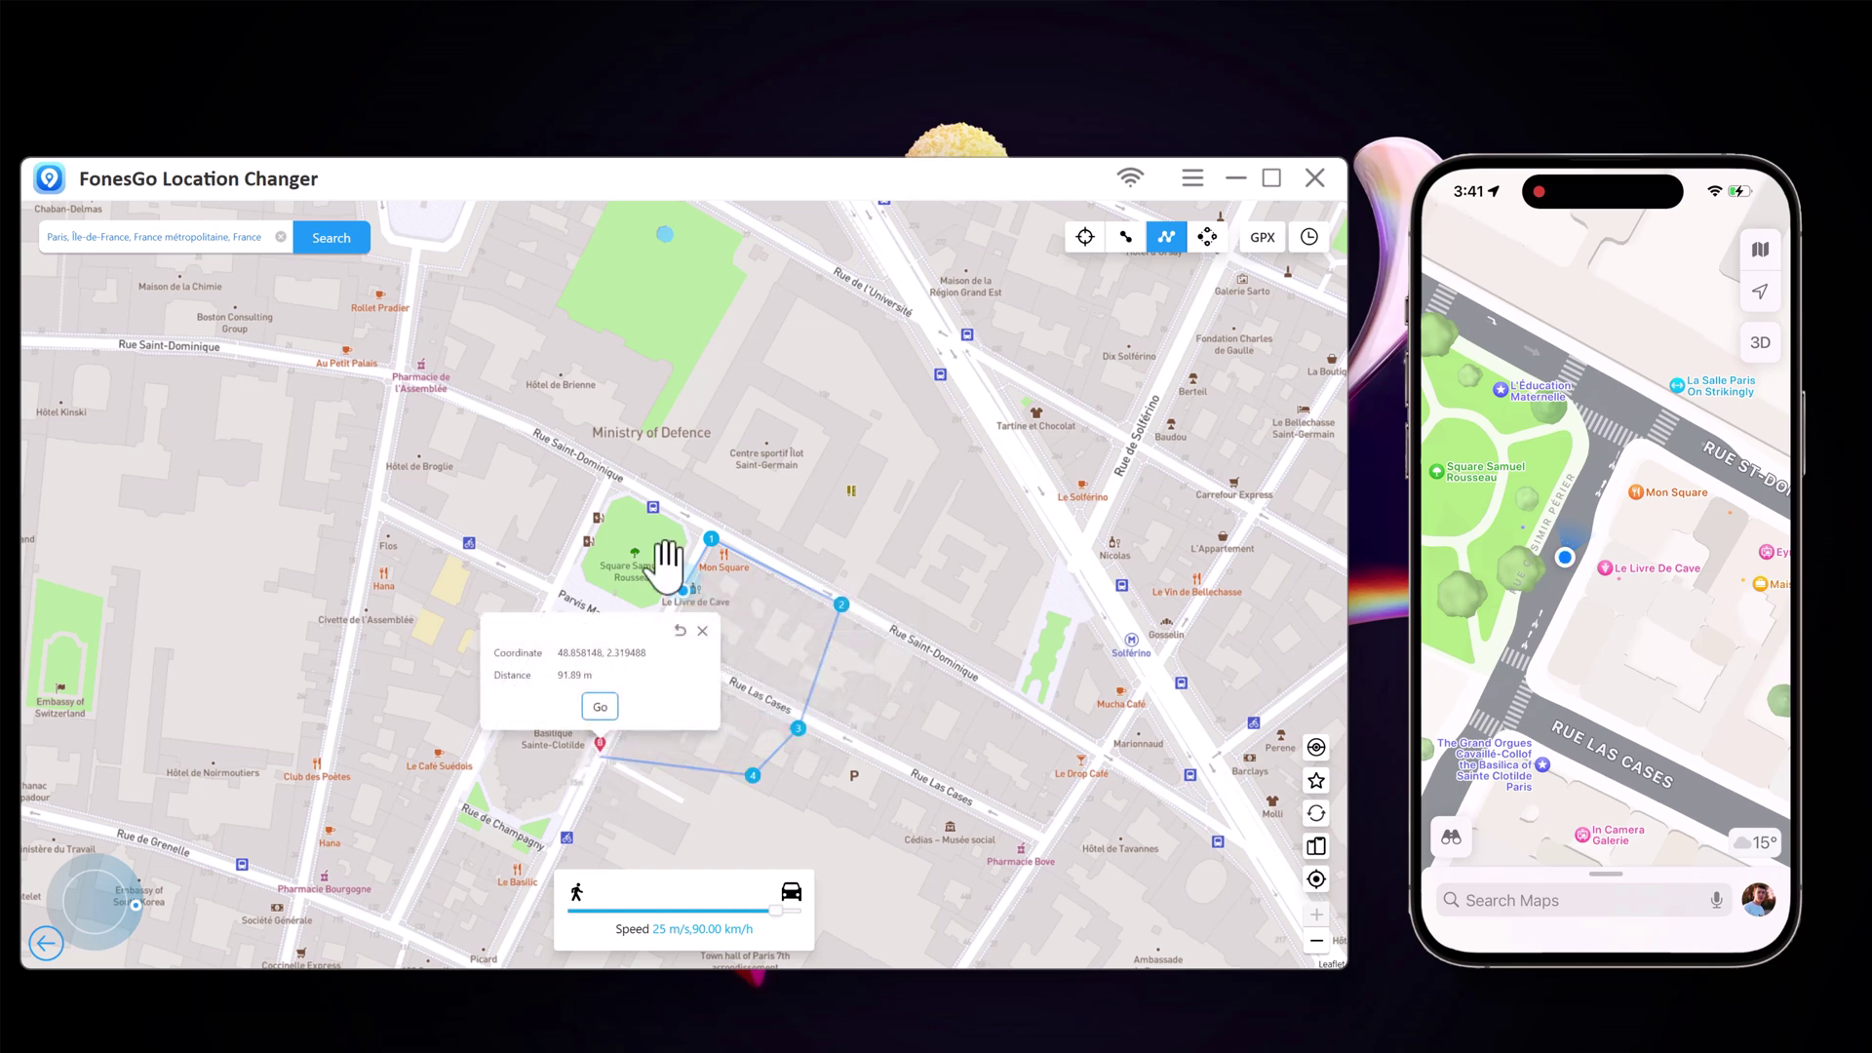
click(600, 707)
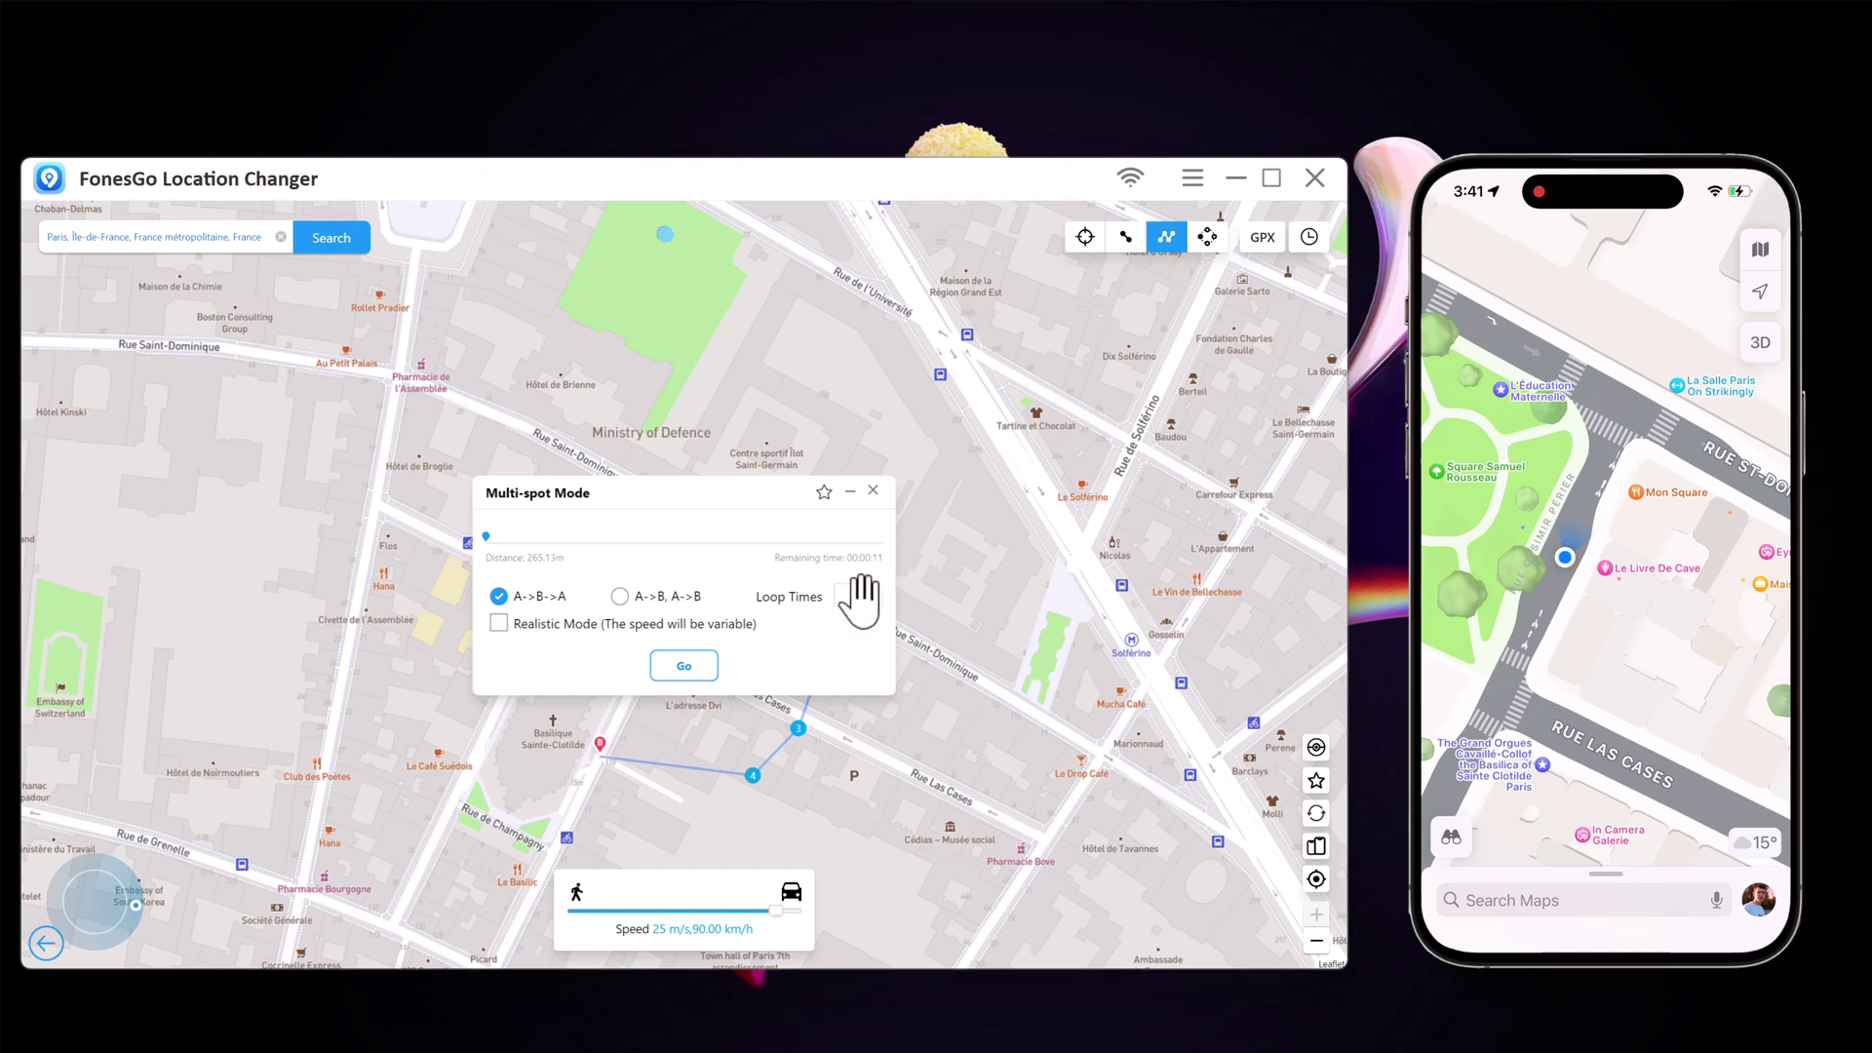
click(684, 667)
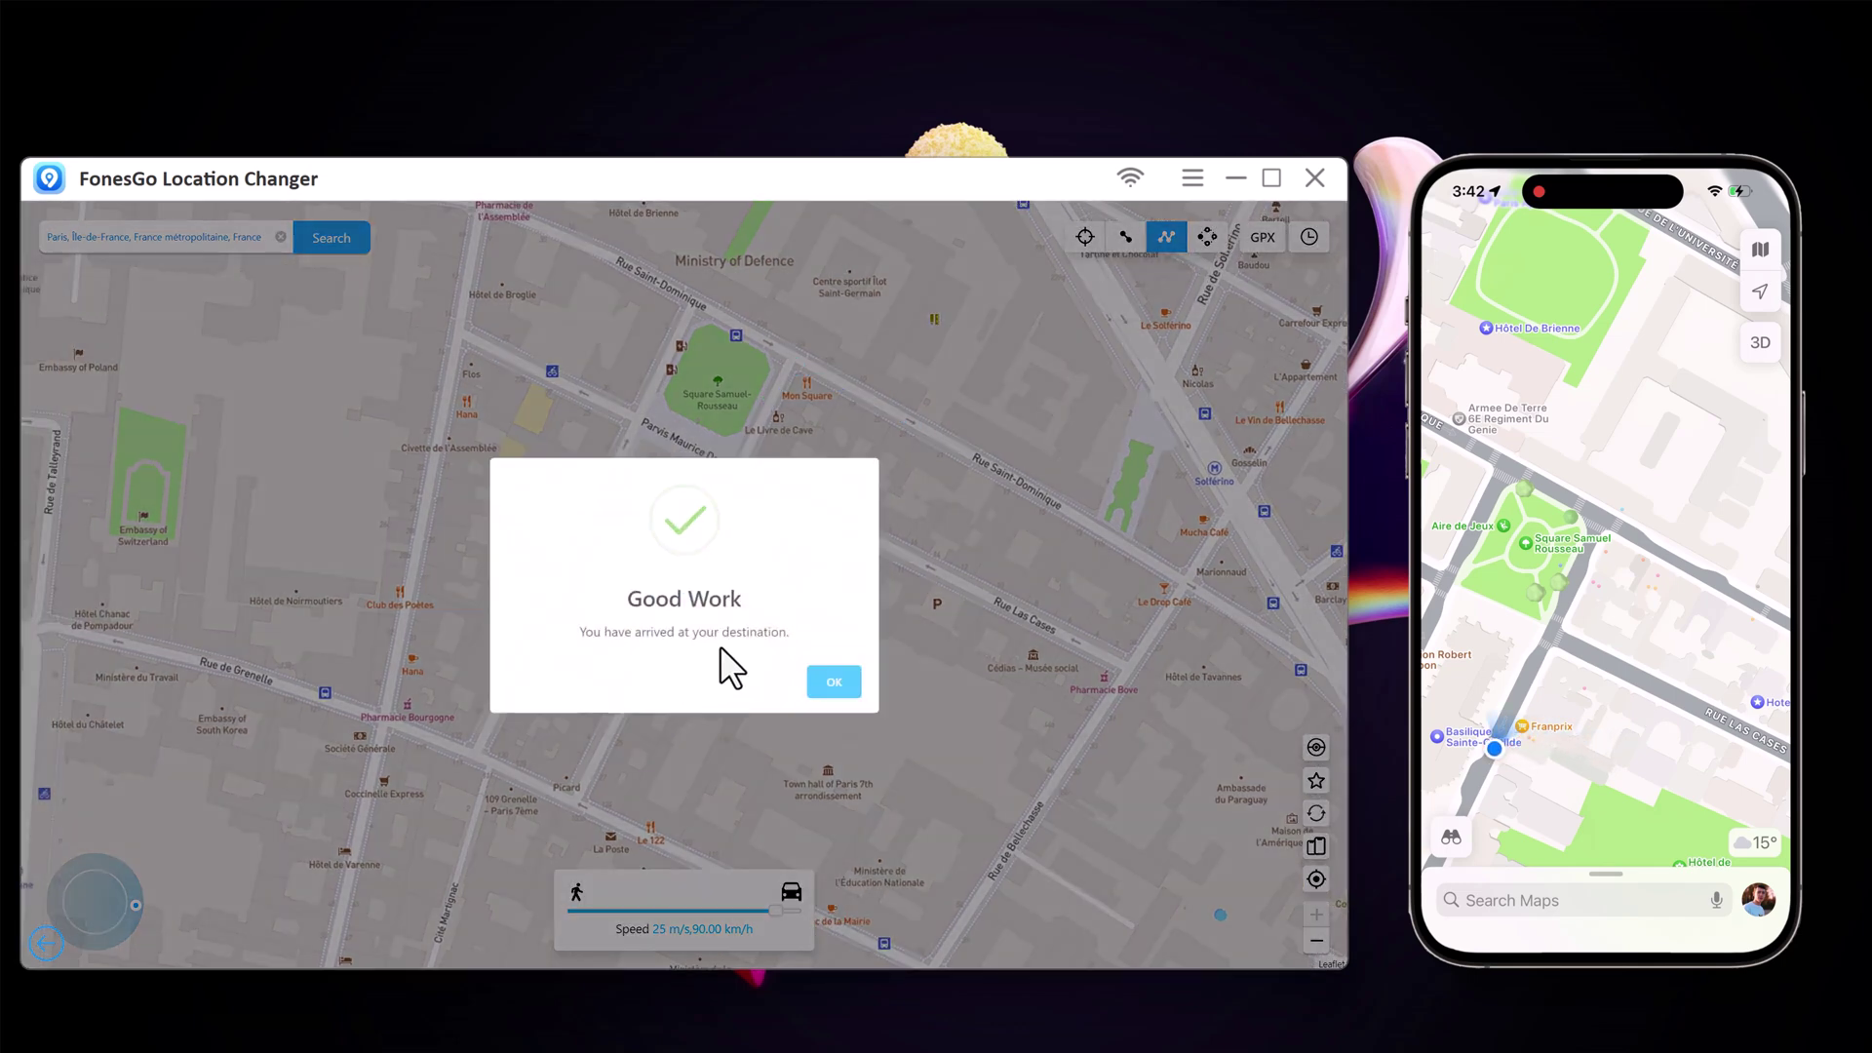
- Dismiss the previous arrival and place jump-teleport points heading west from Parvis Maurice Druon
click(833, 682)
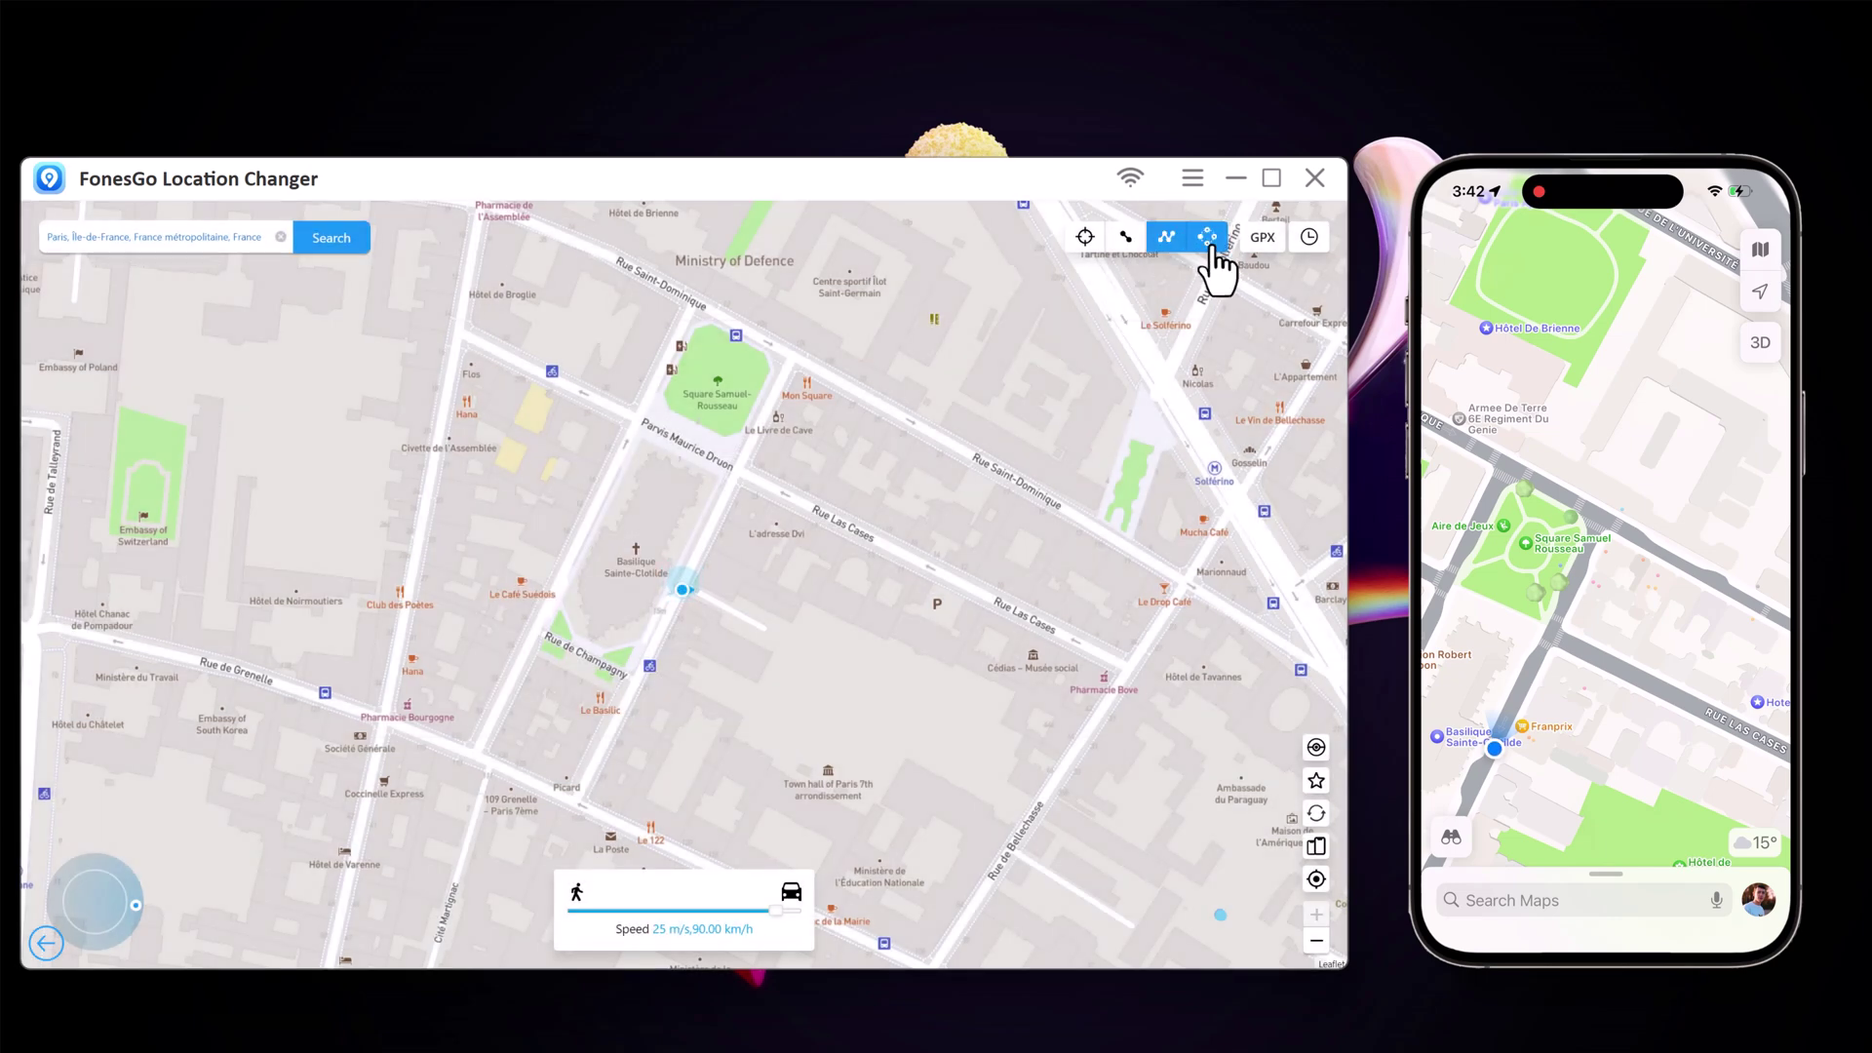
click(1209, 244)
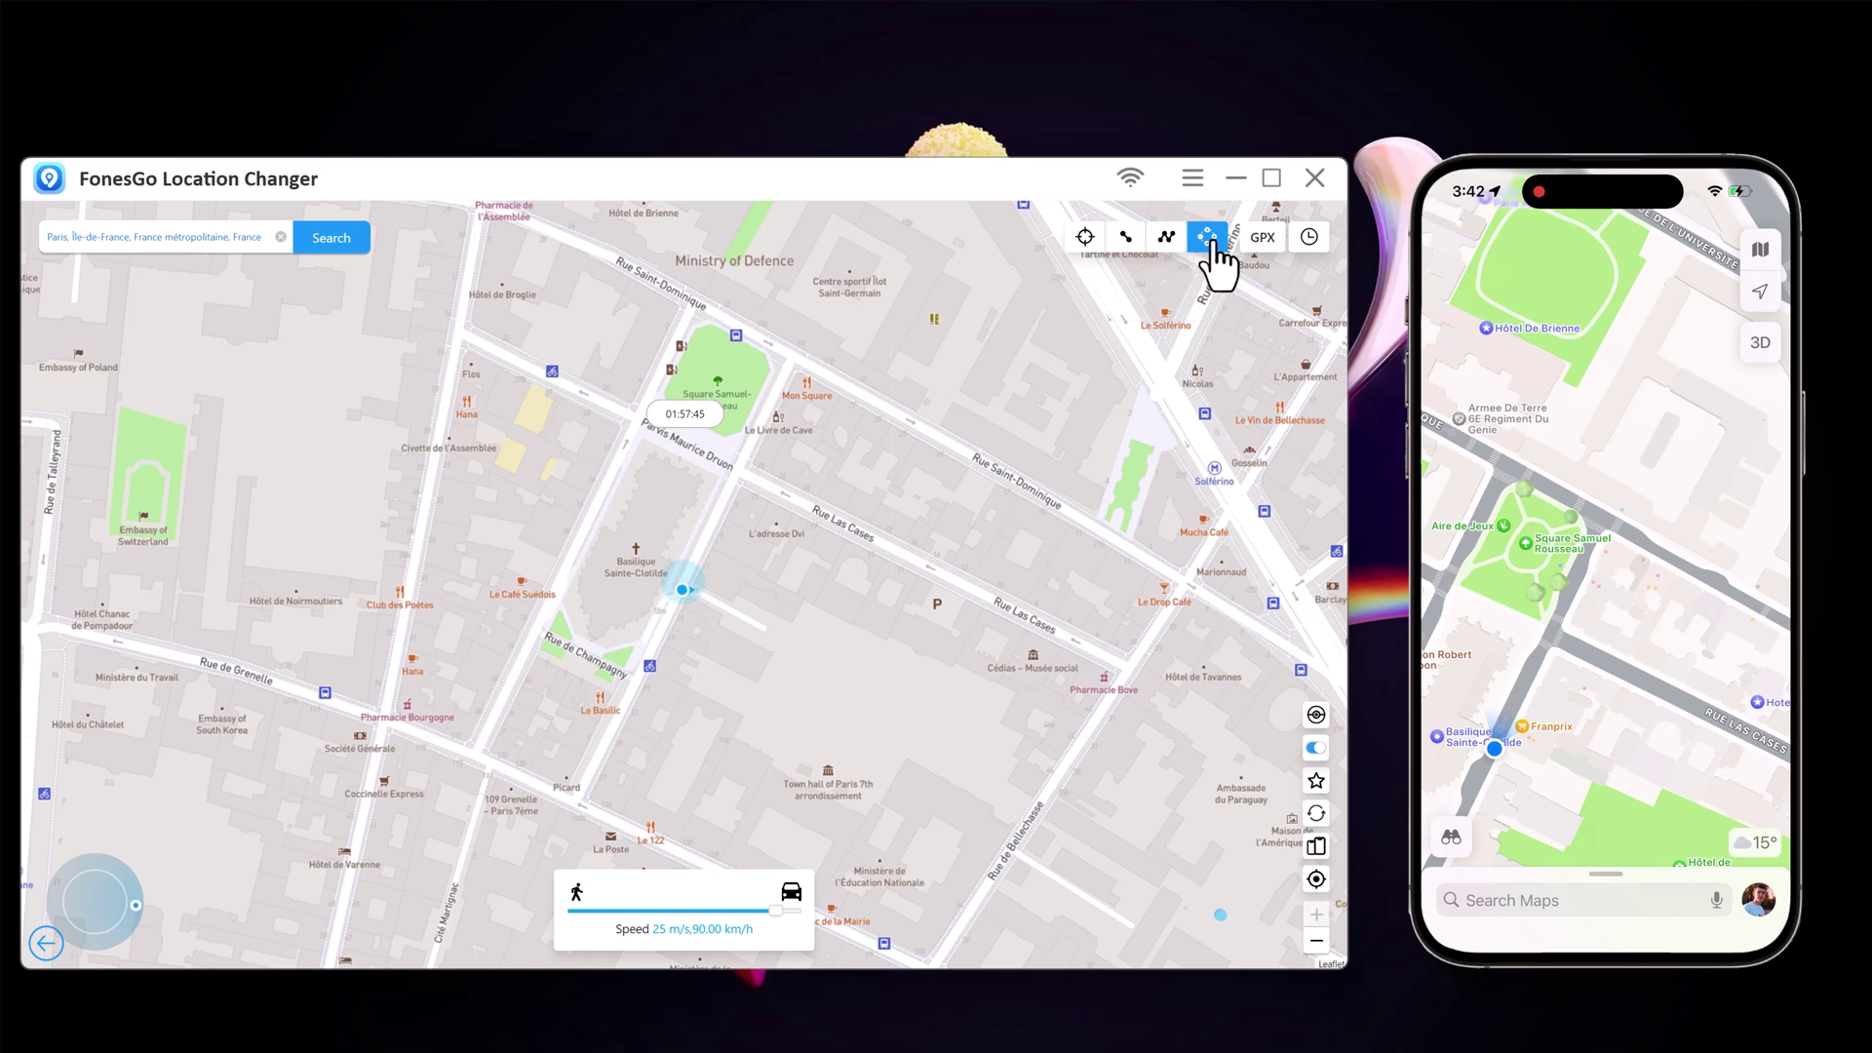
click(743, 479)
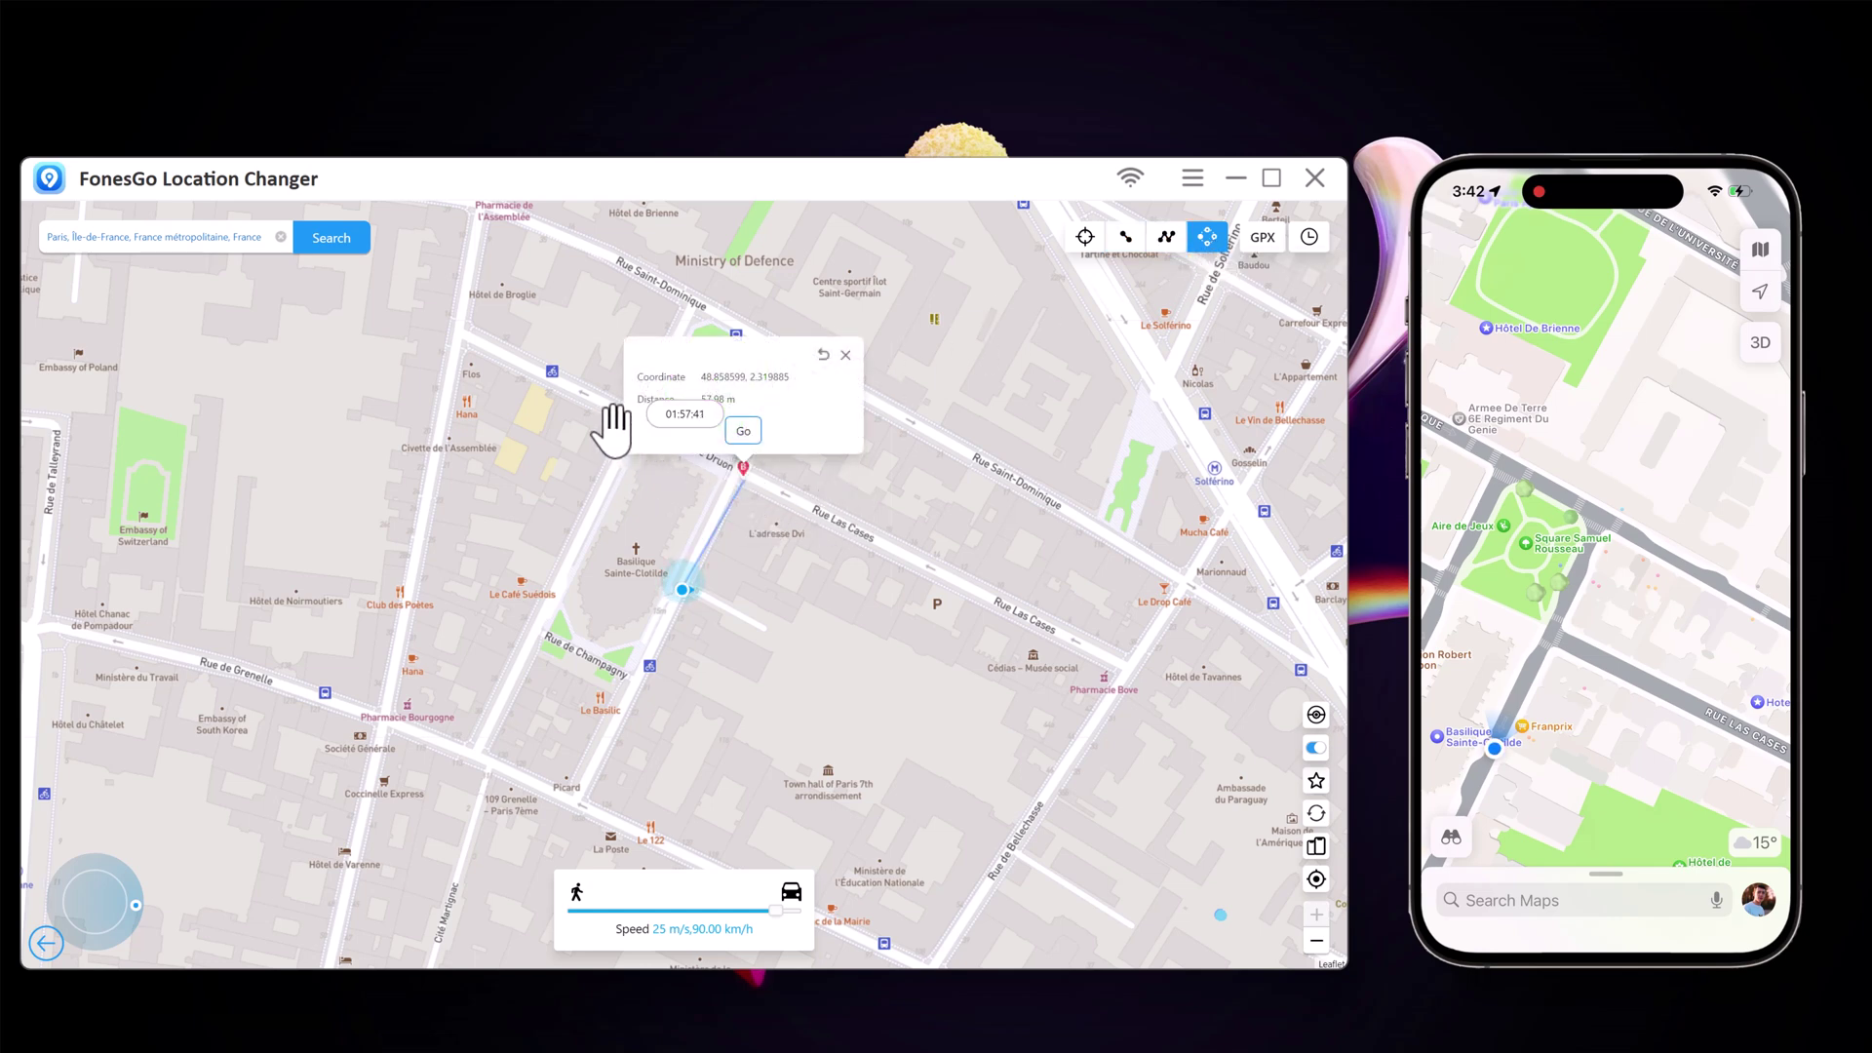
click(454, 343)
click(410, 529)
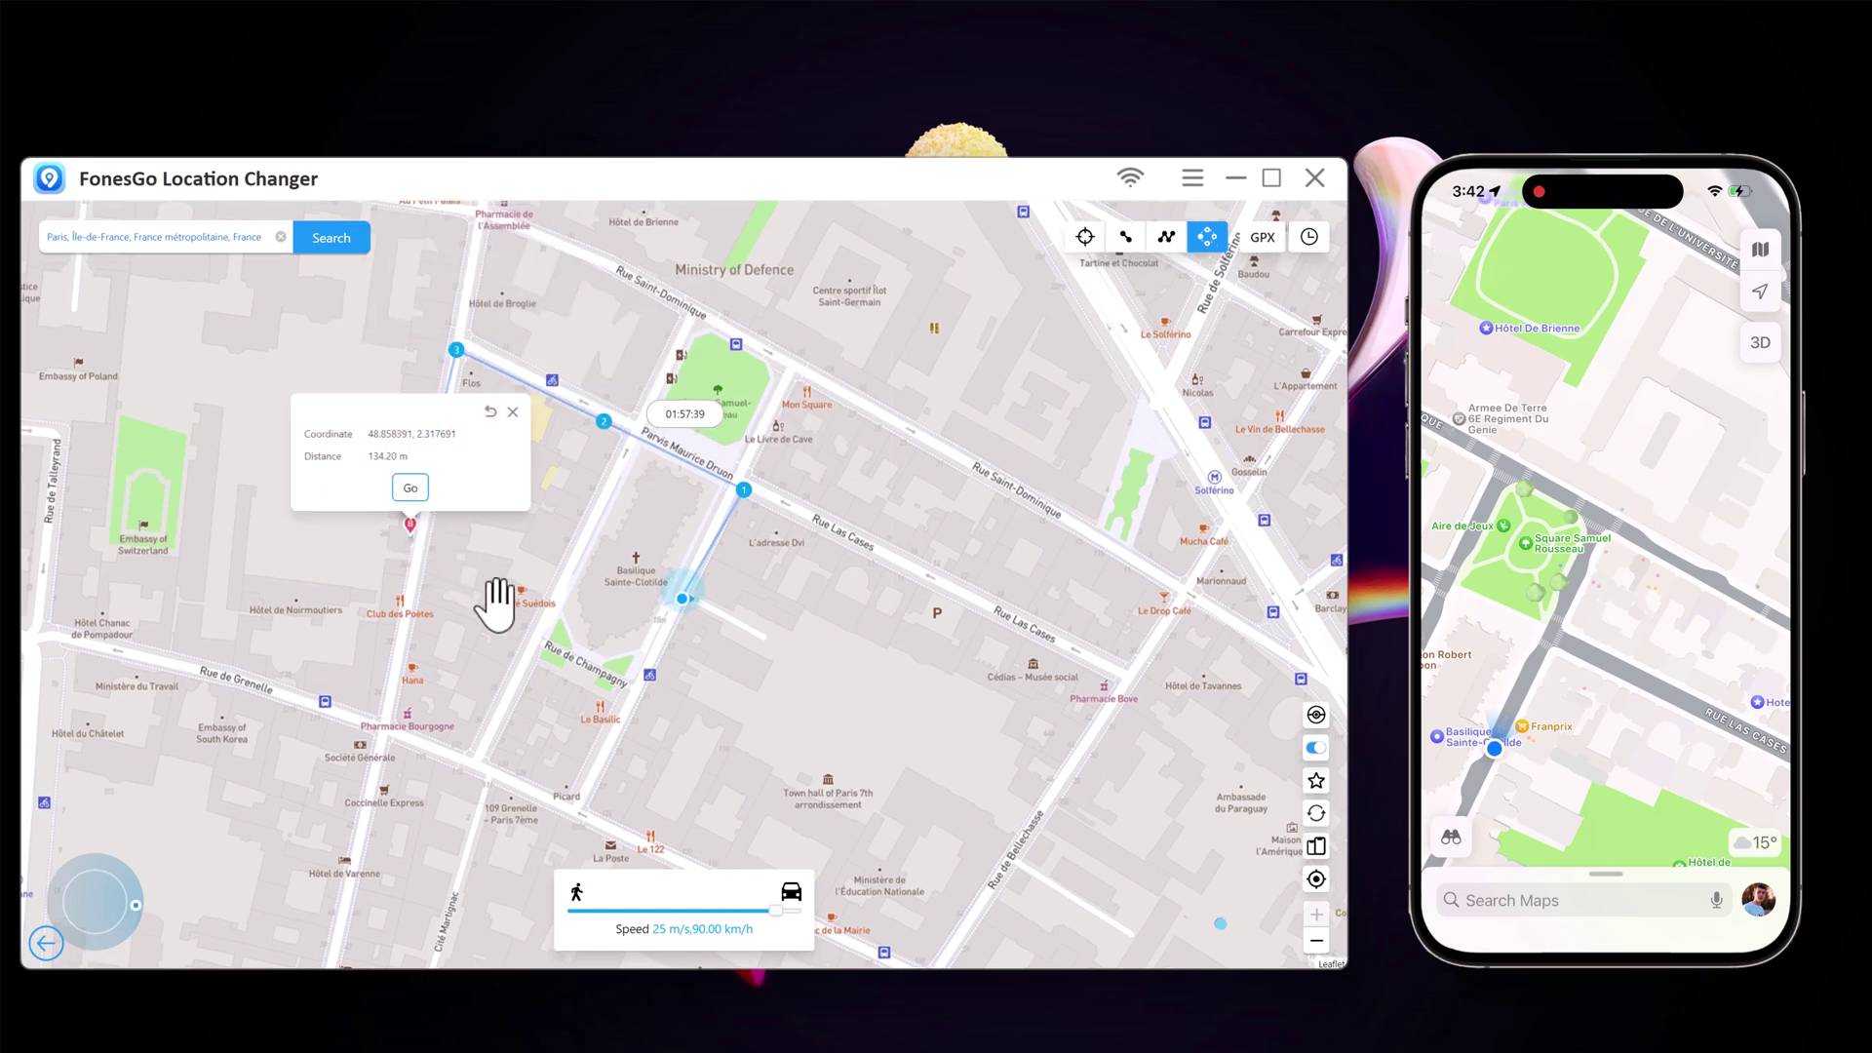
click(410, 602)
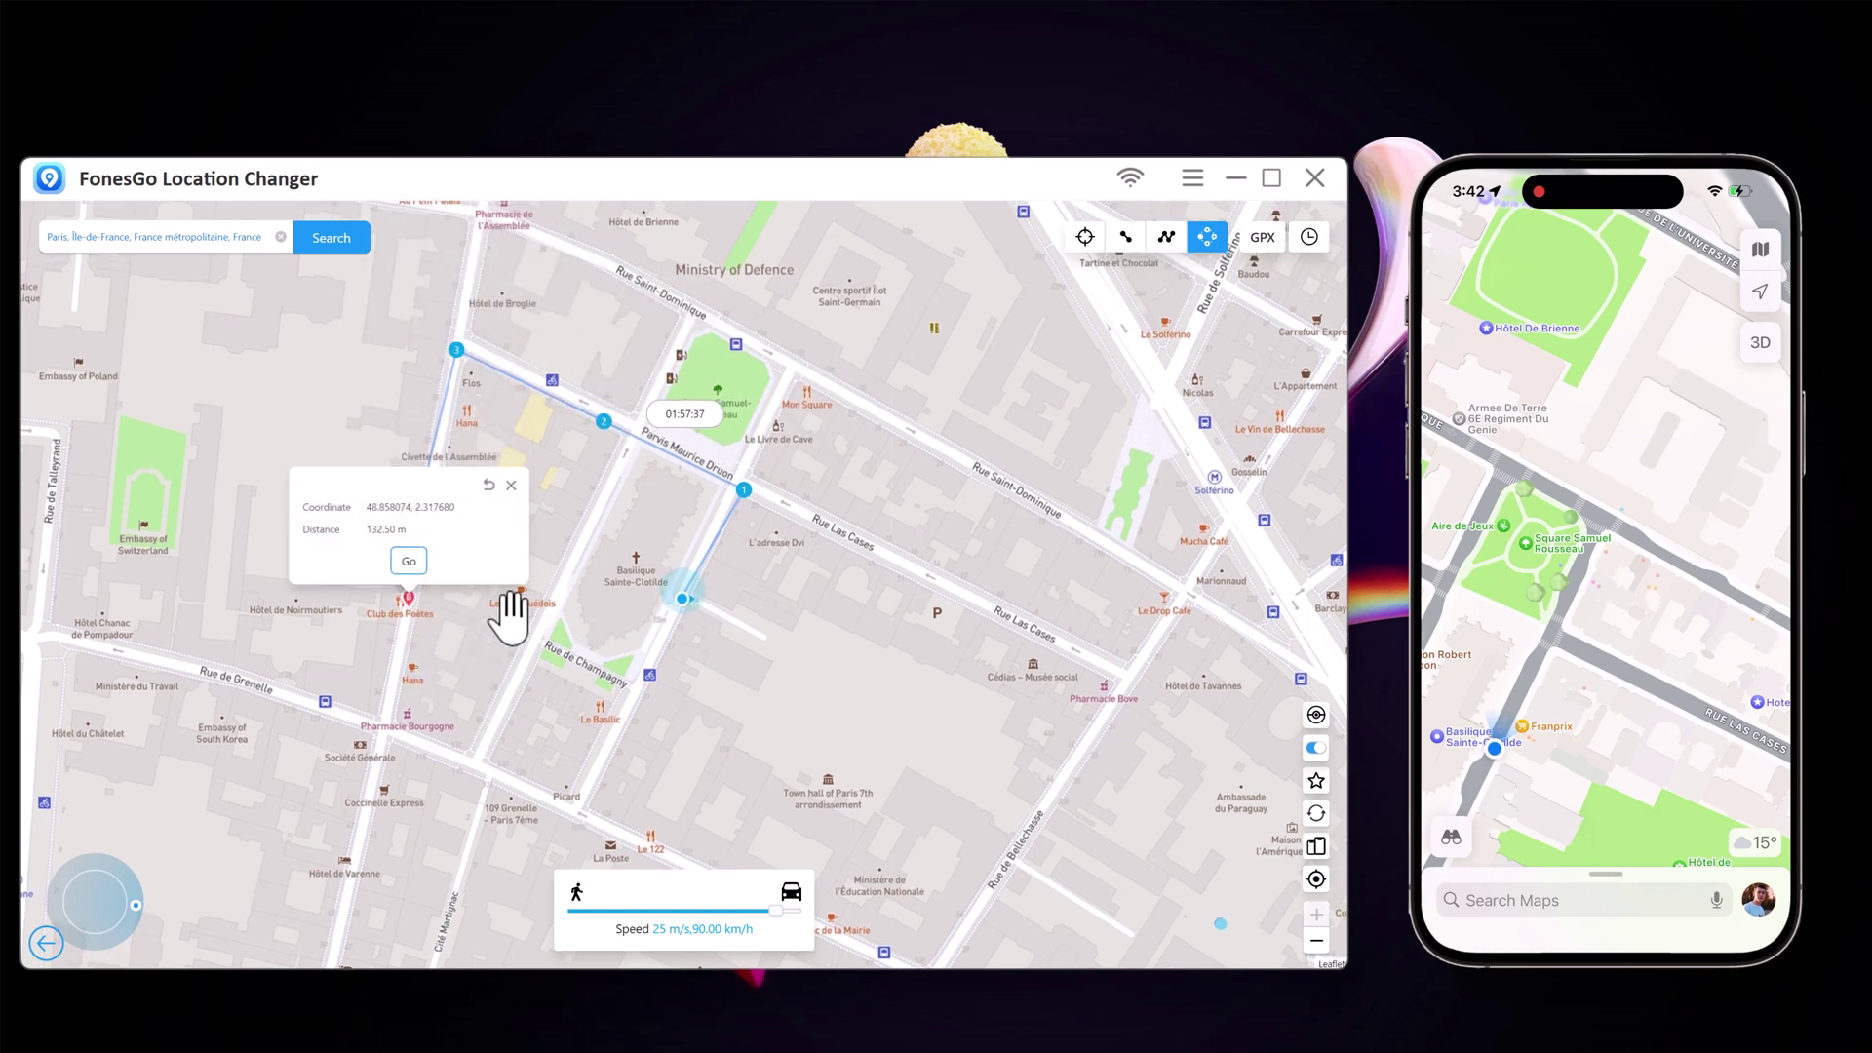
- Start the jumps with auto jump after cooldown enabled and close the arrival notice
click(409, 564)
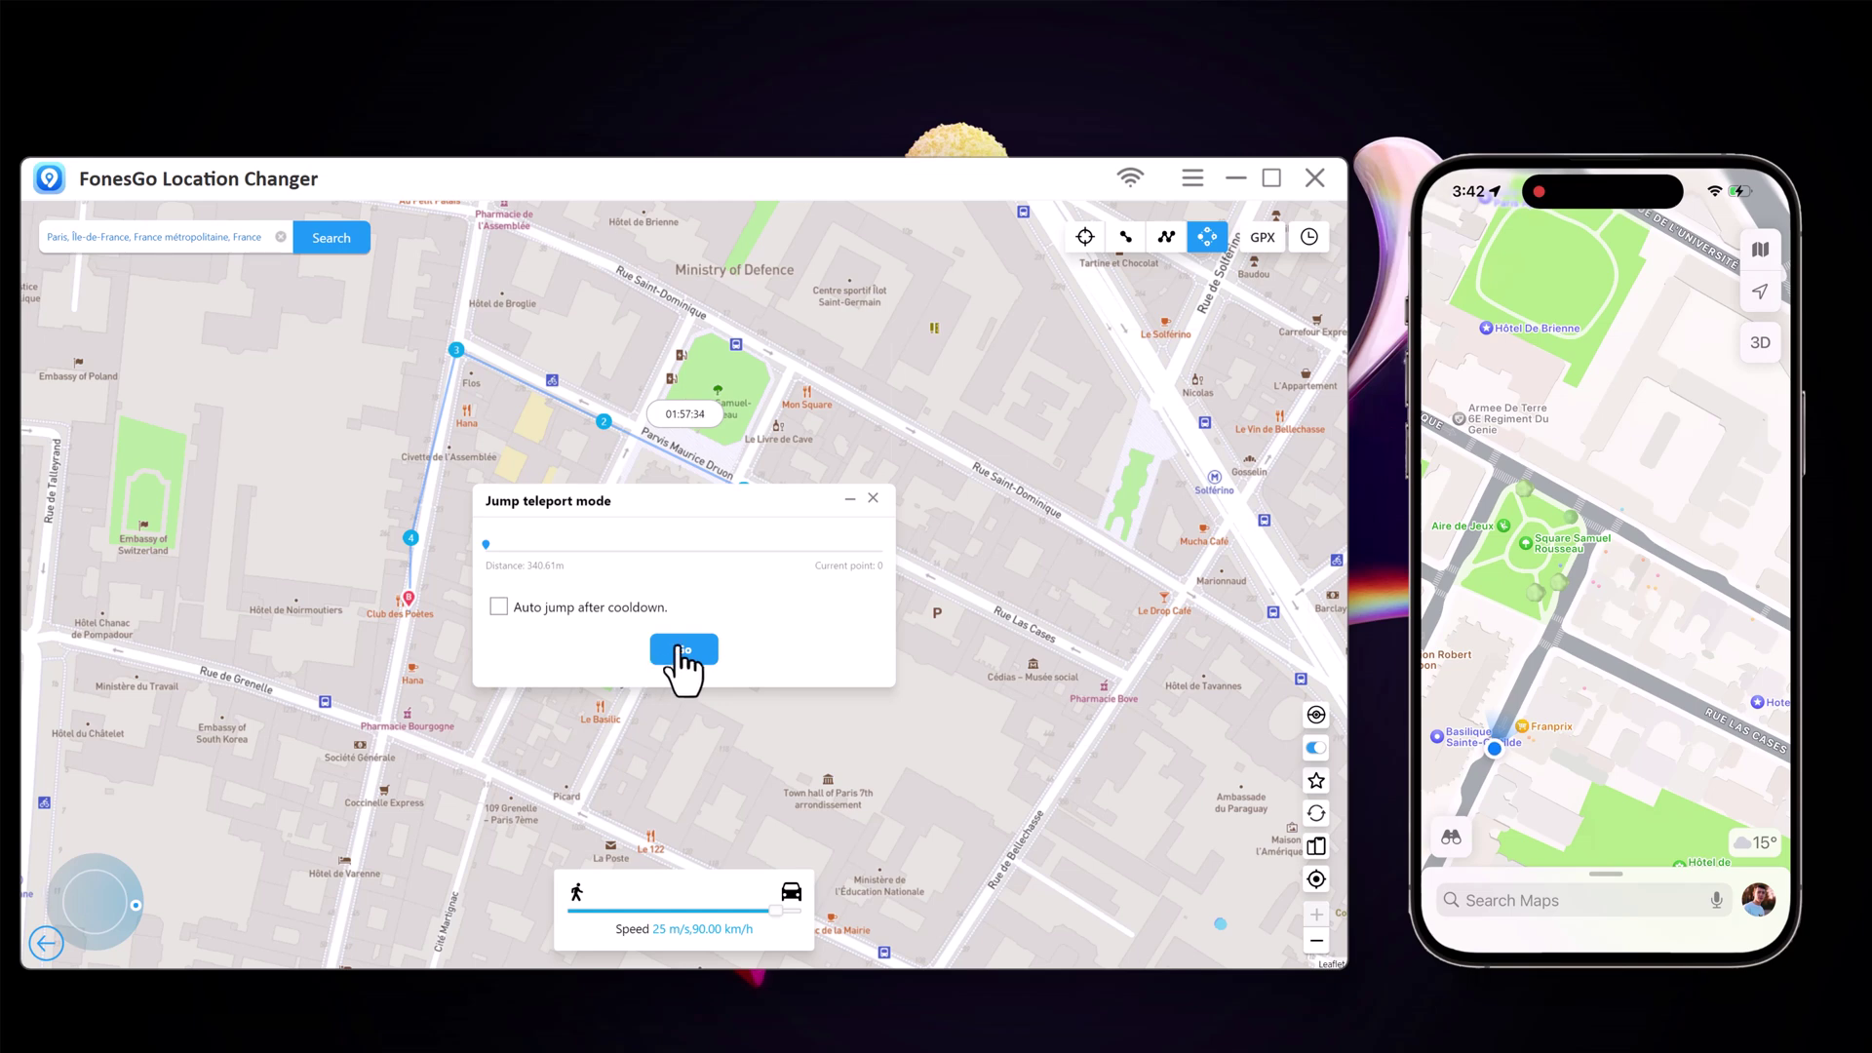
click(498, 607)
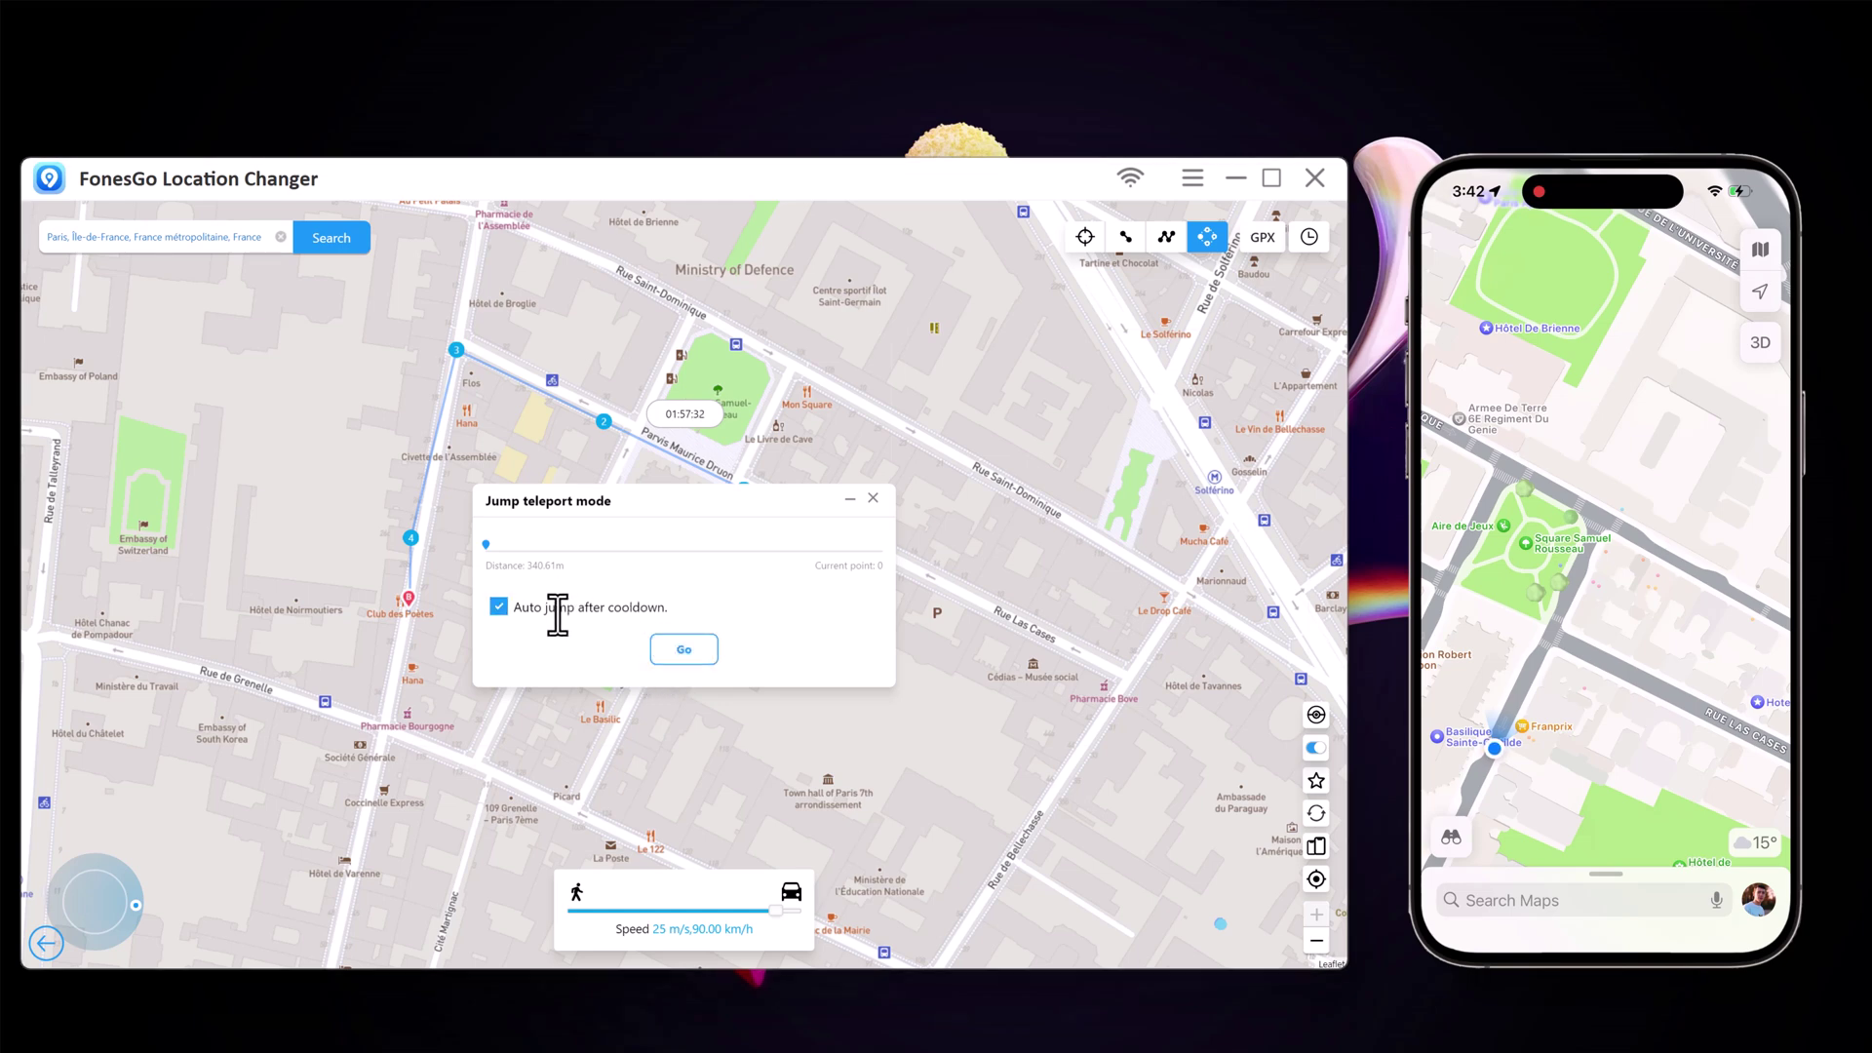
click(697, 658)
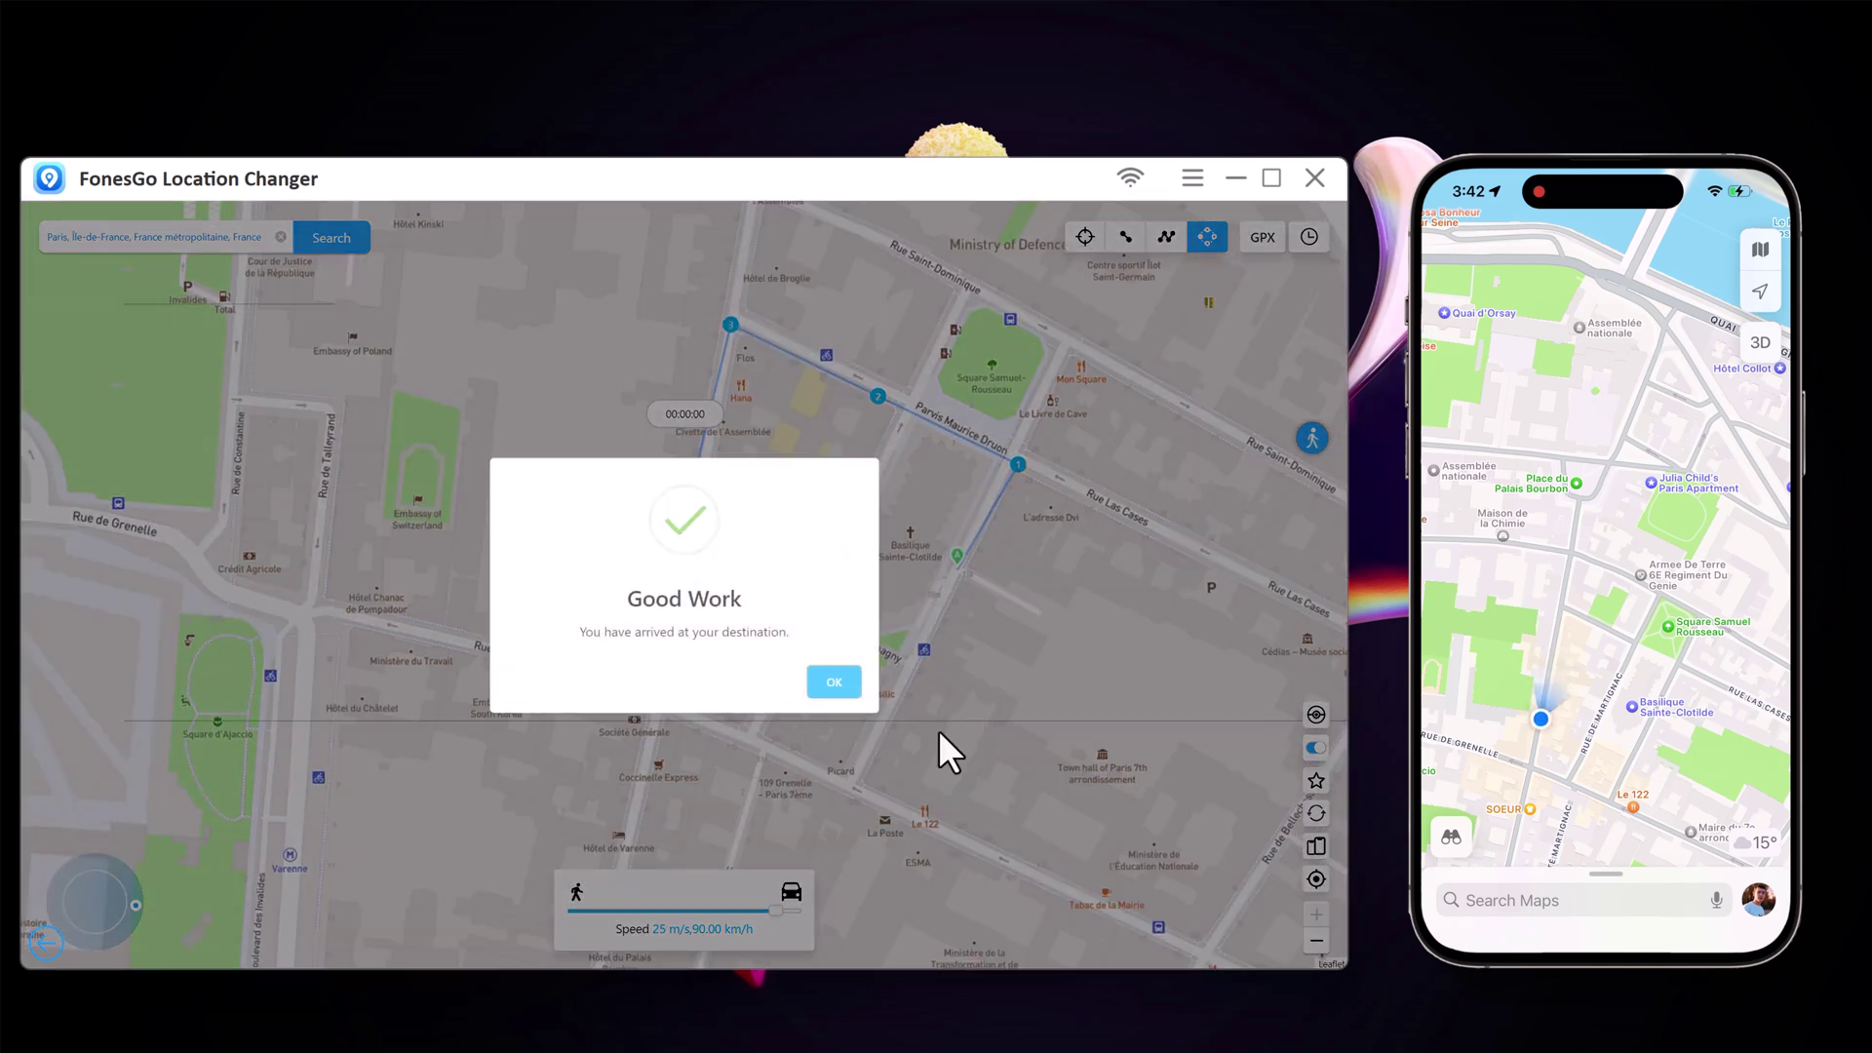
click(836, 684)
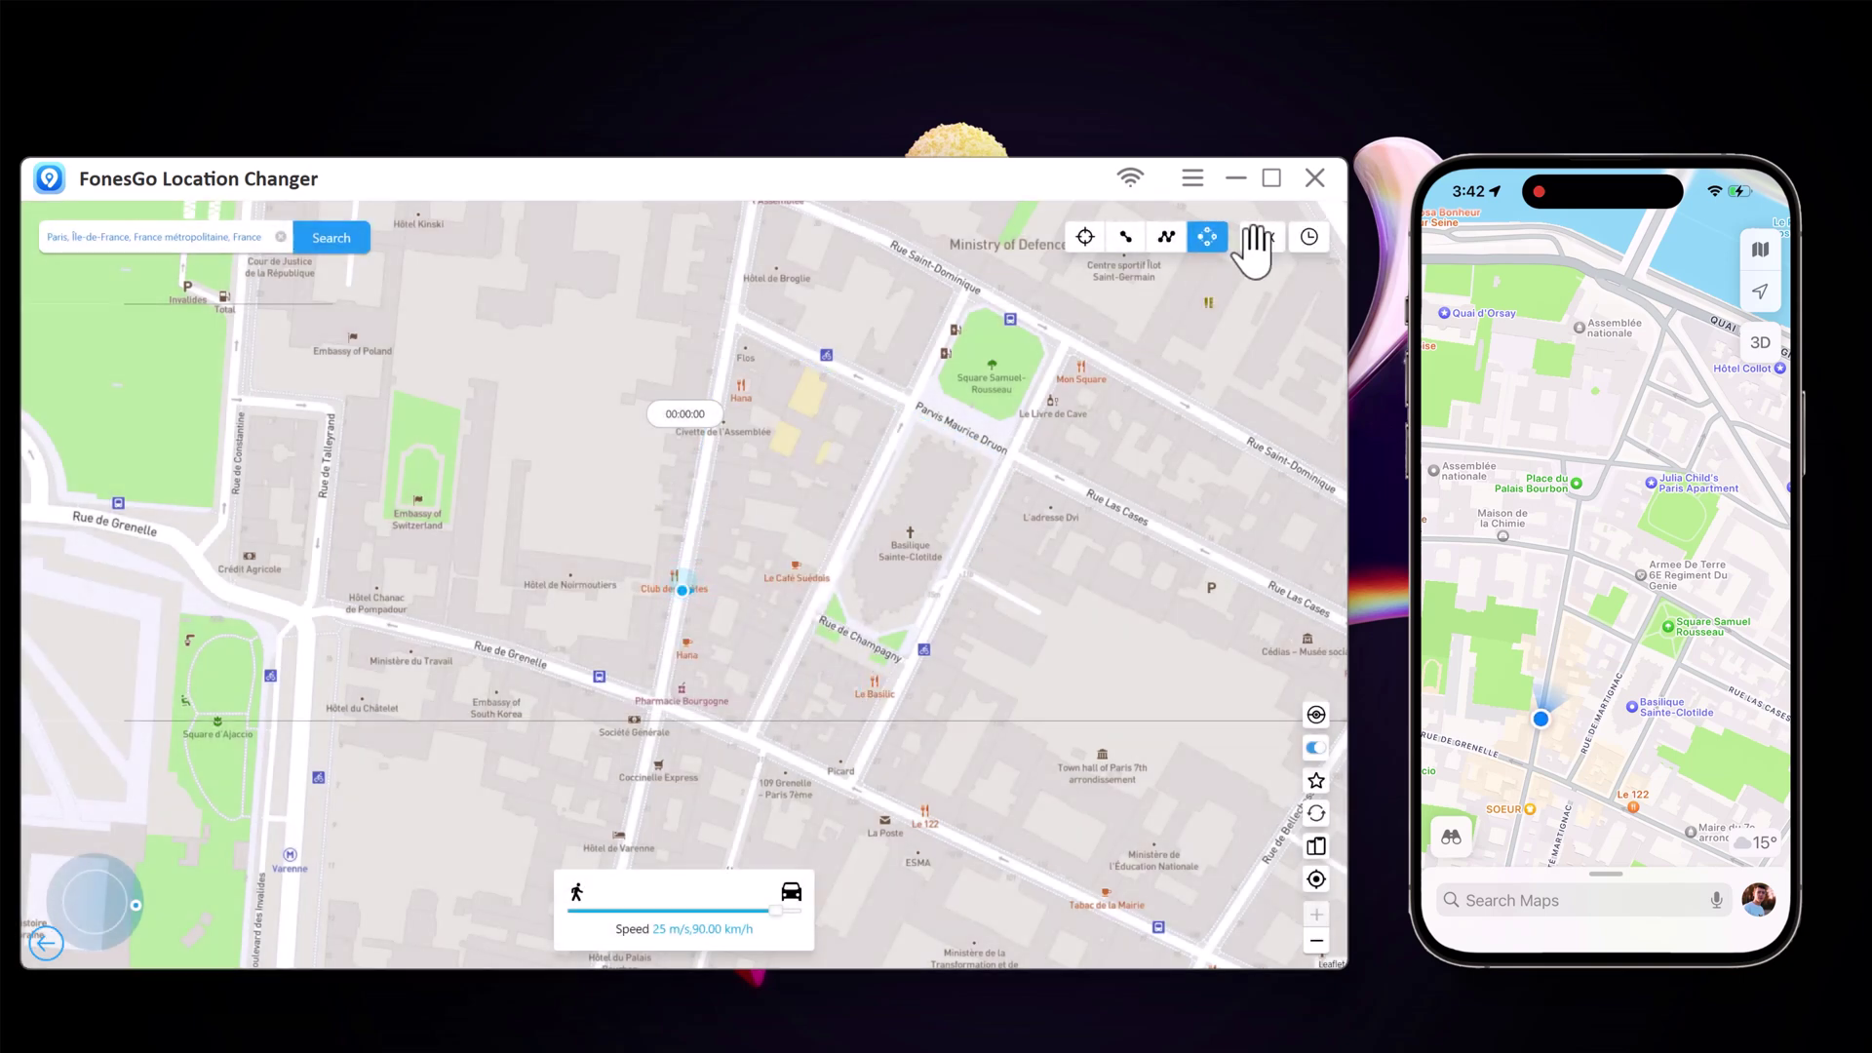
click(1312, 251)
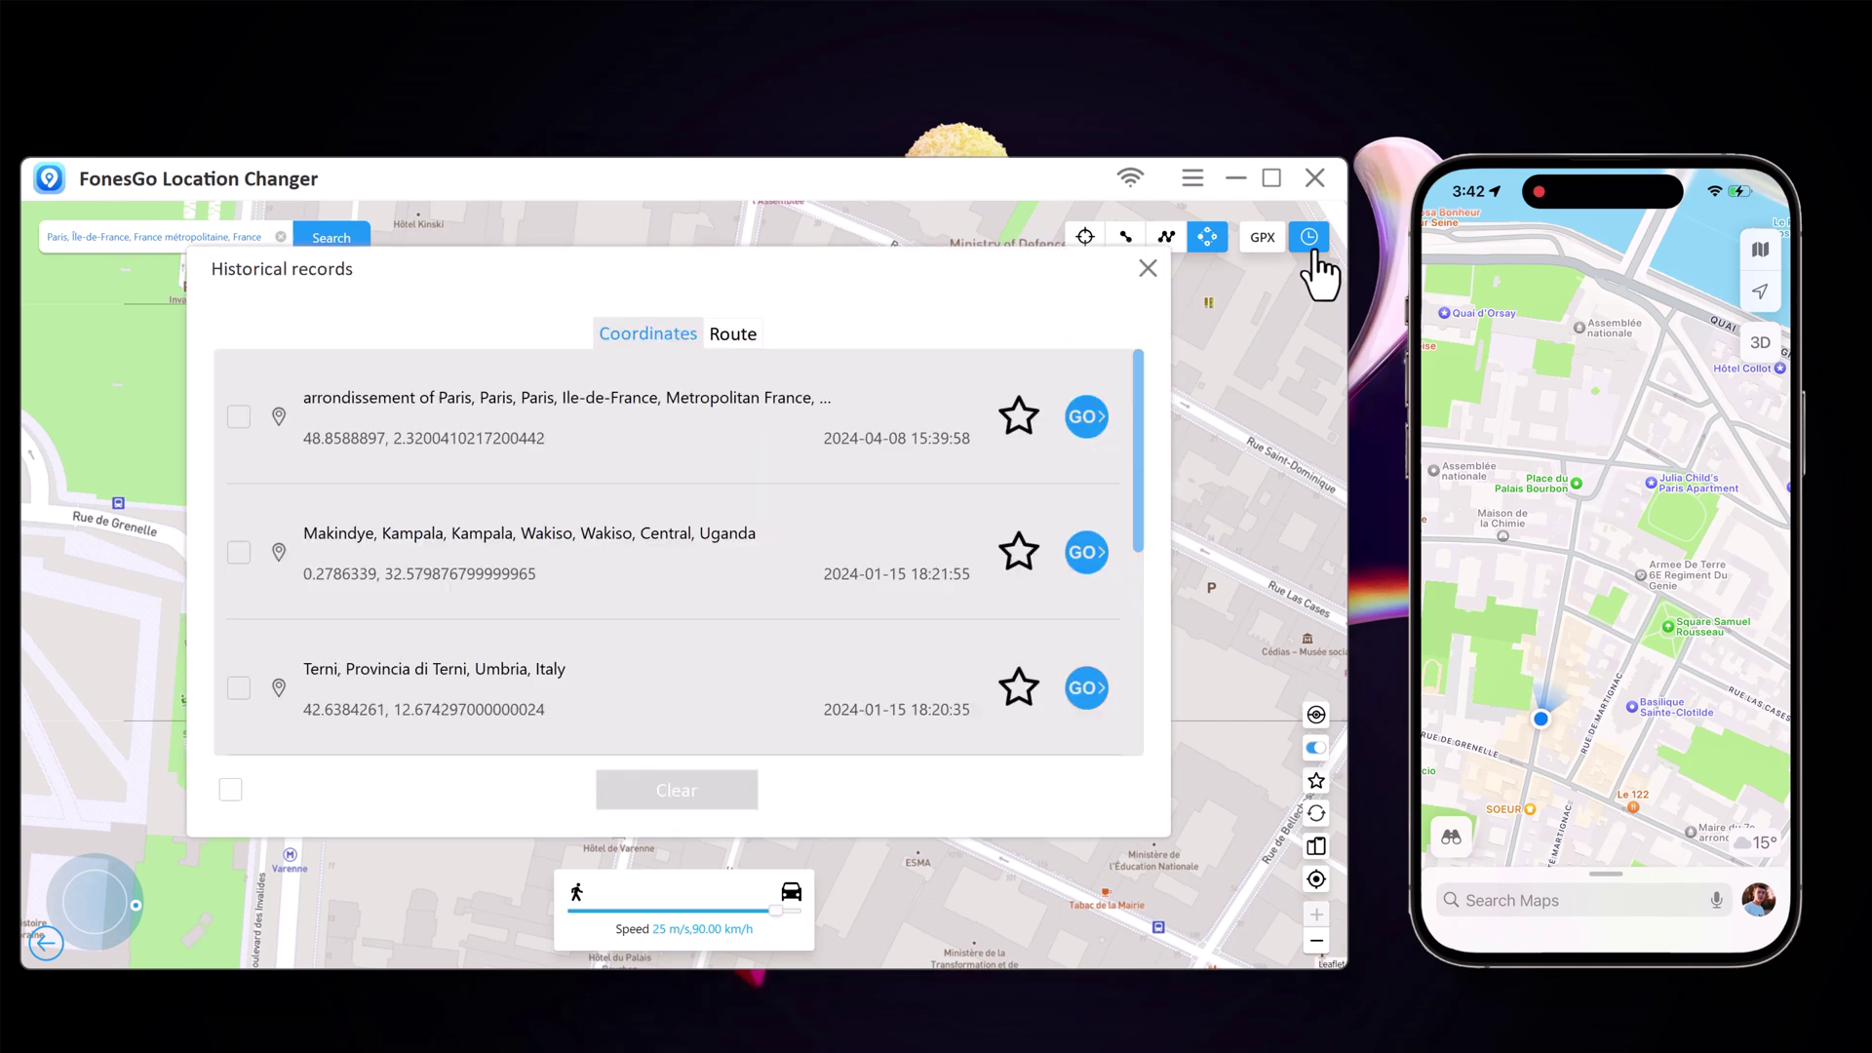
scroll(731, 445, down, 5)
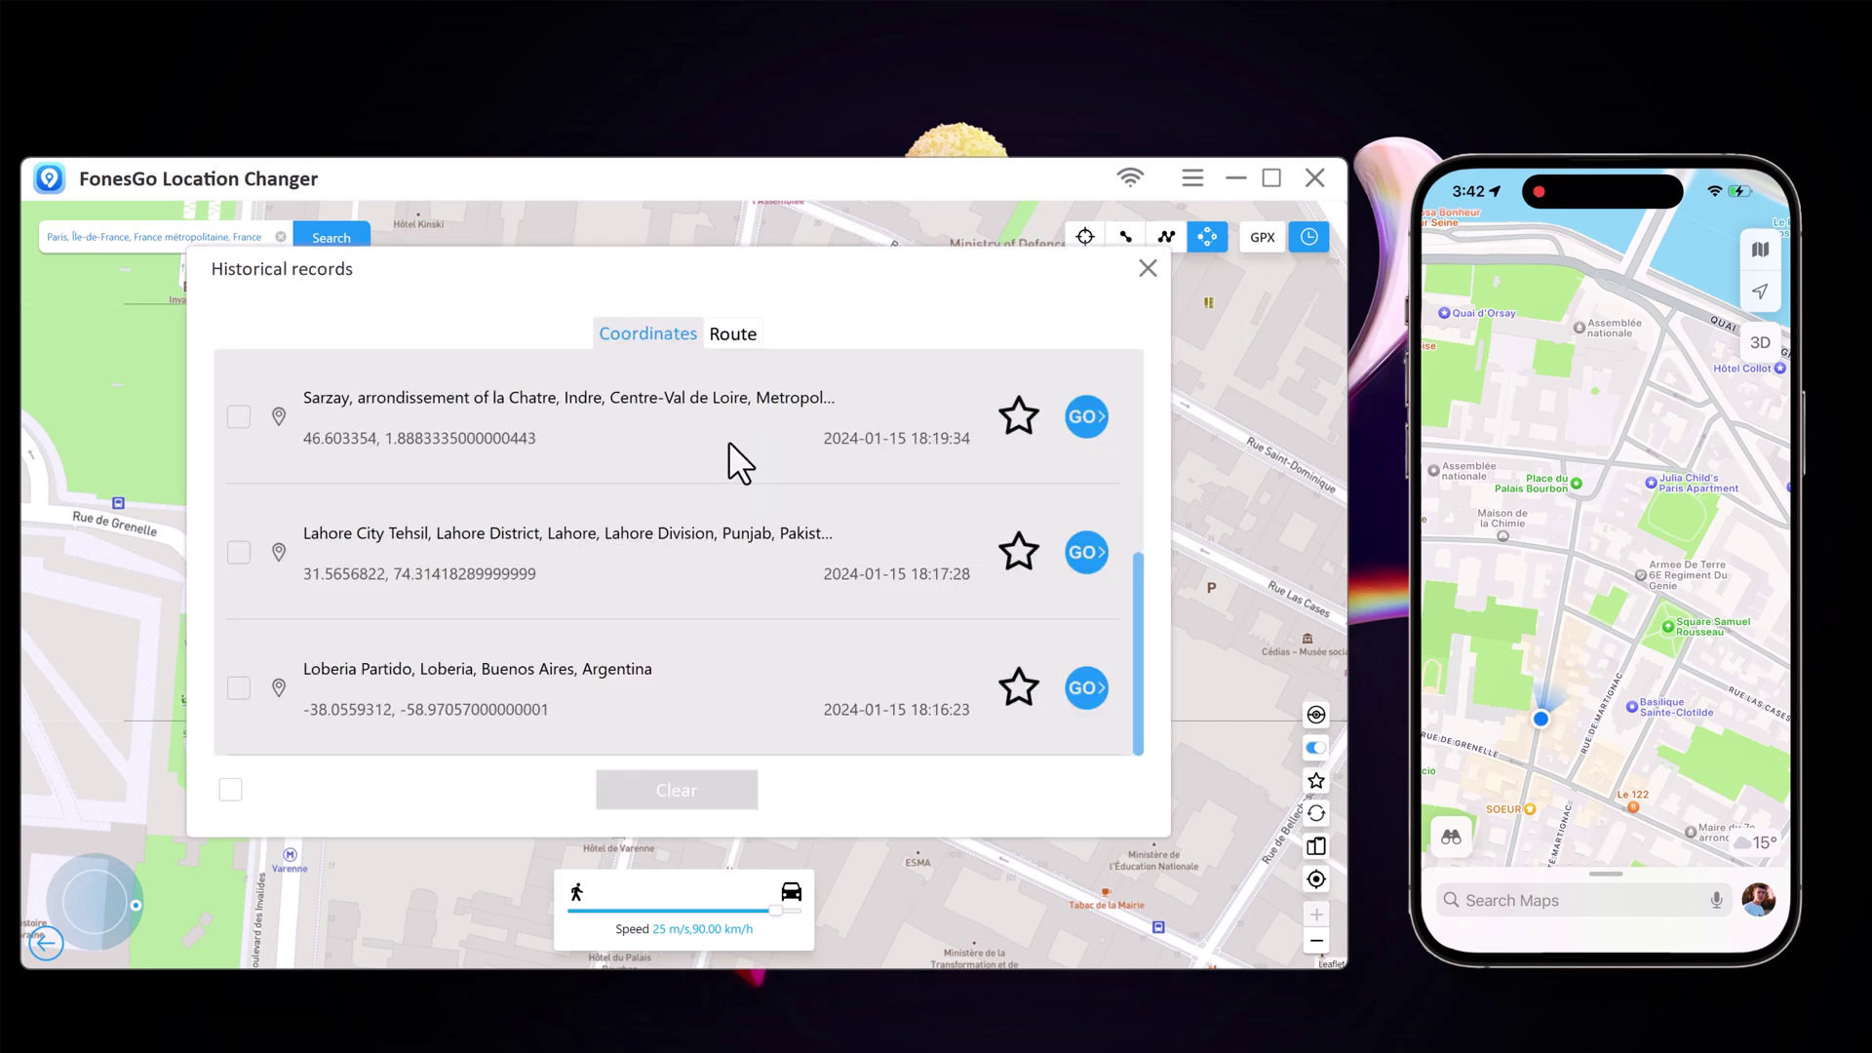
click(752, 333)
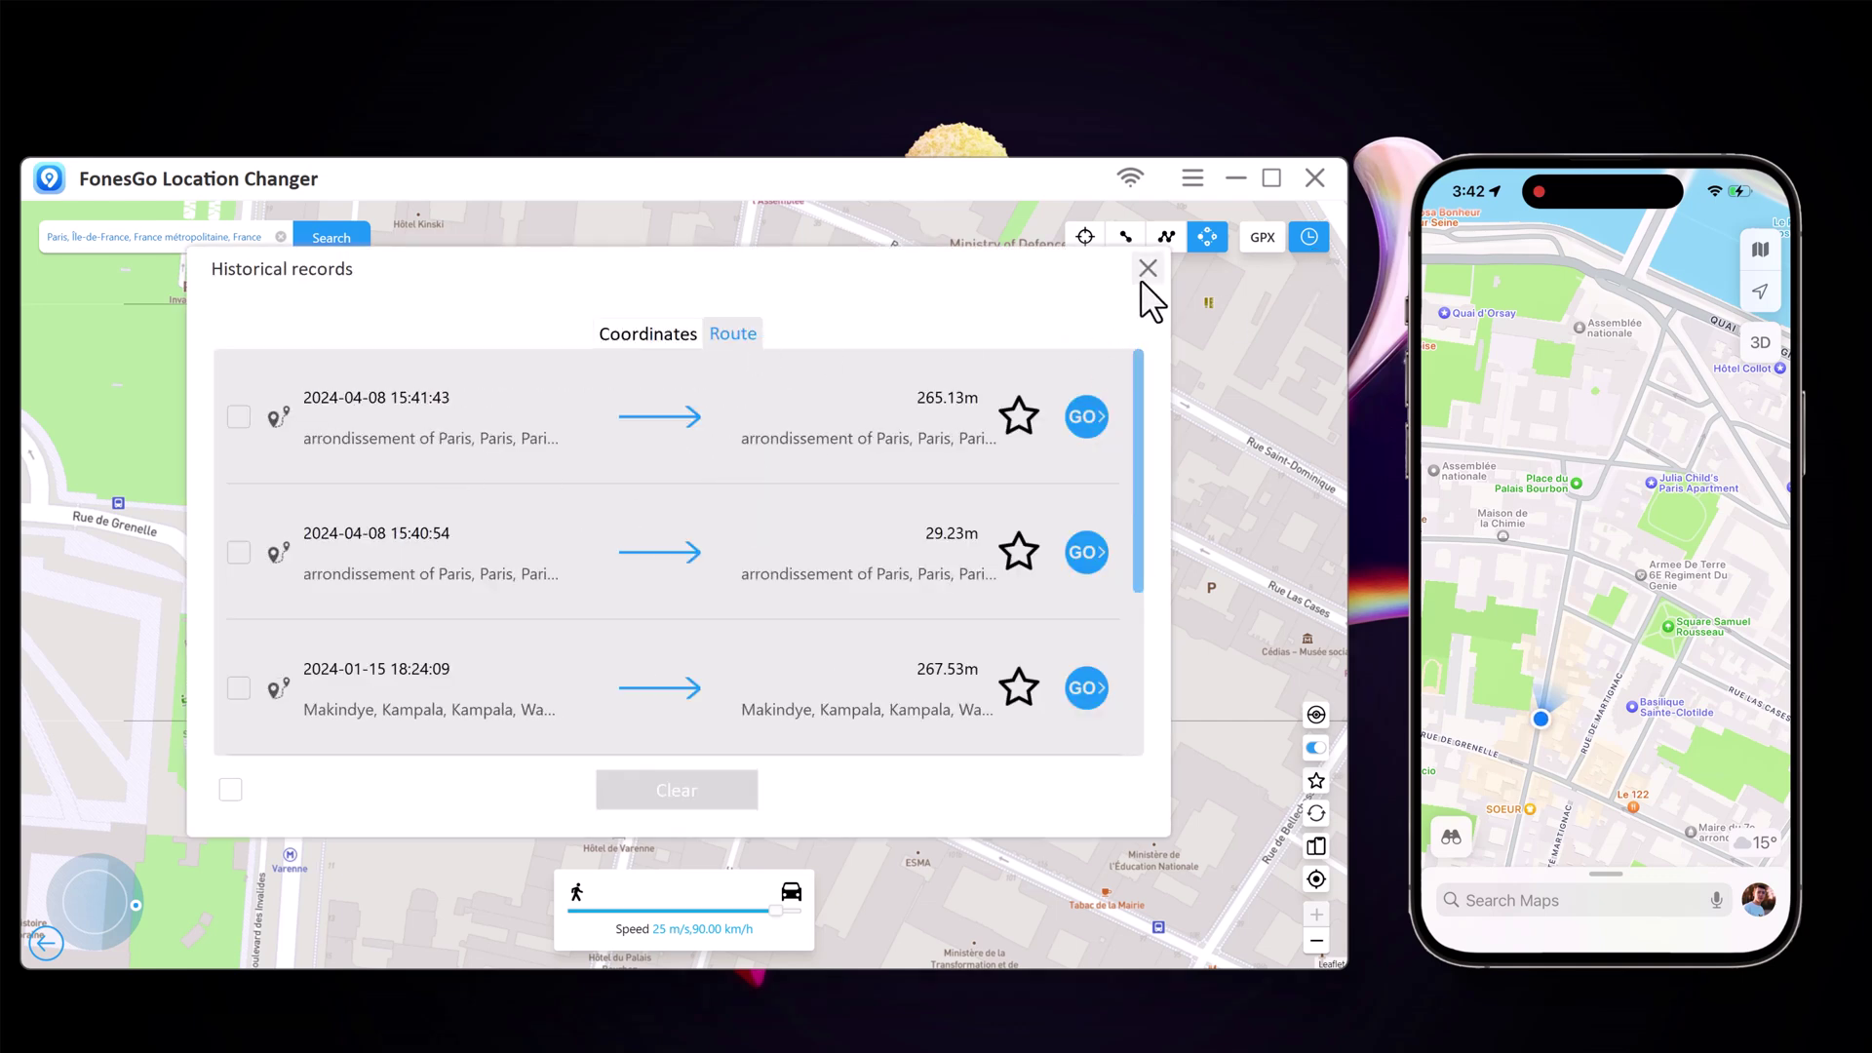
click(1148, 268)
drag(889, 485, 781, 466)
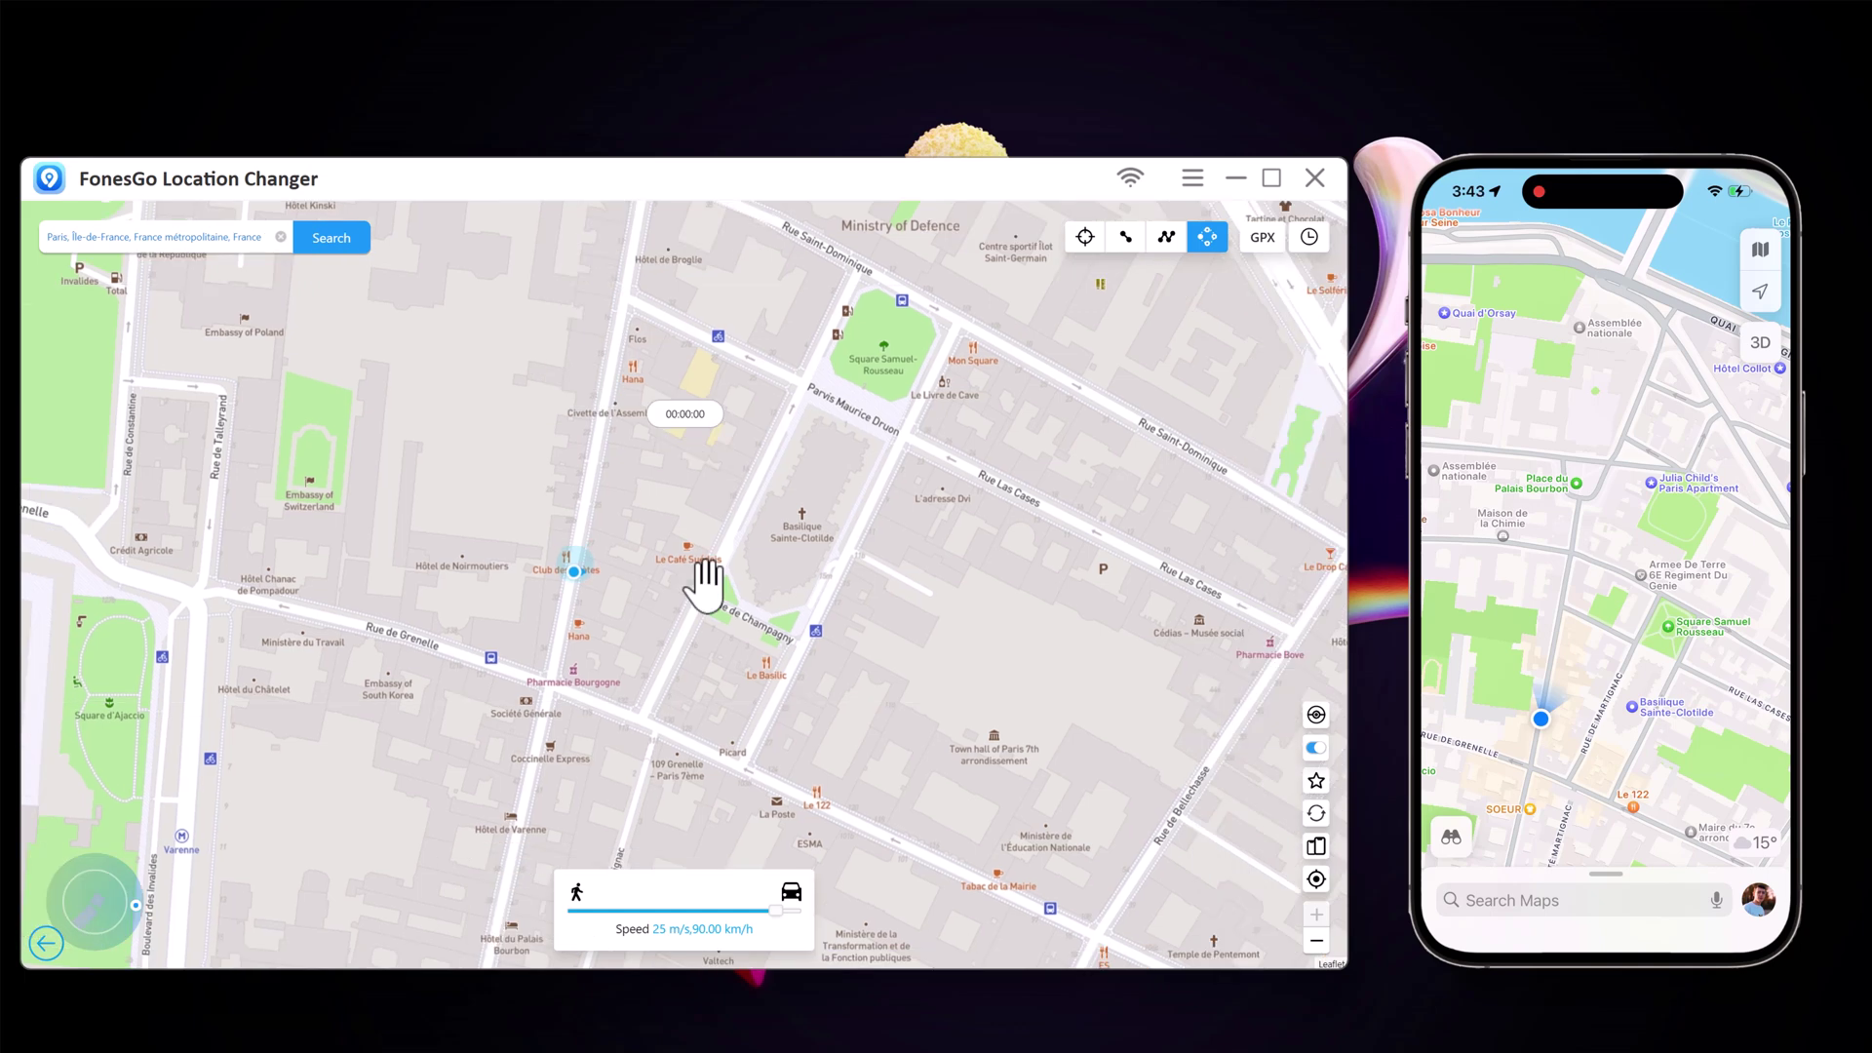
- Use the joystick to walk the iPhone north to Rue de l'Université, then stop
click(100, 890)
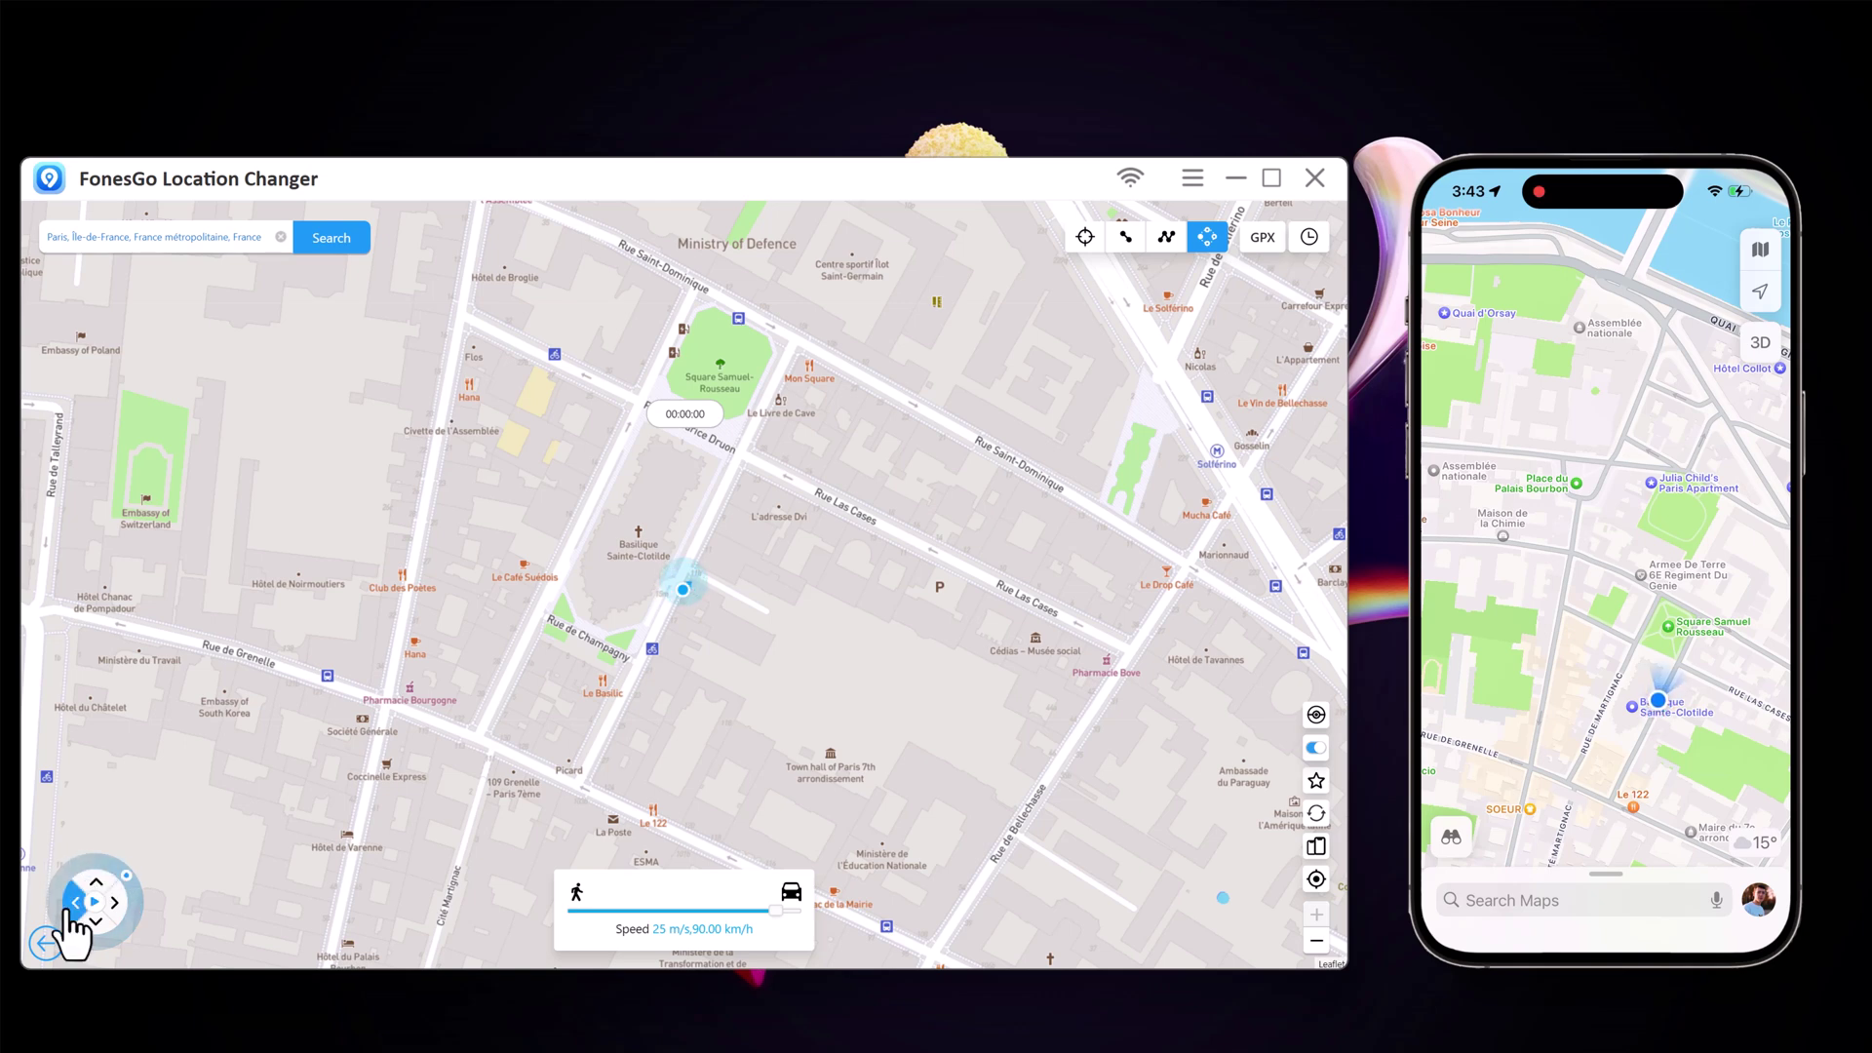
click(99, 884)
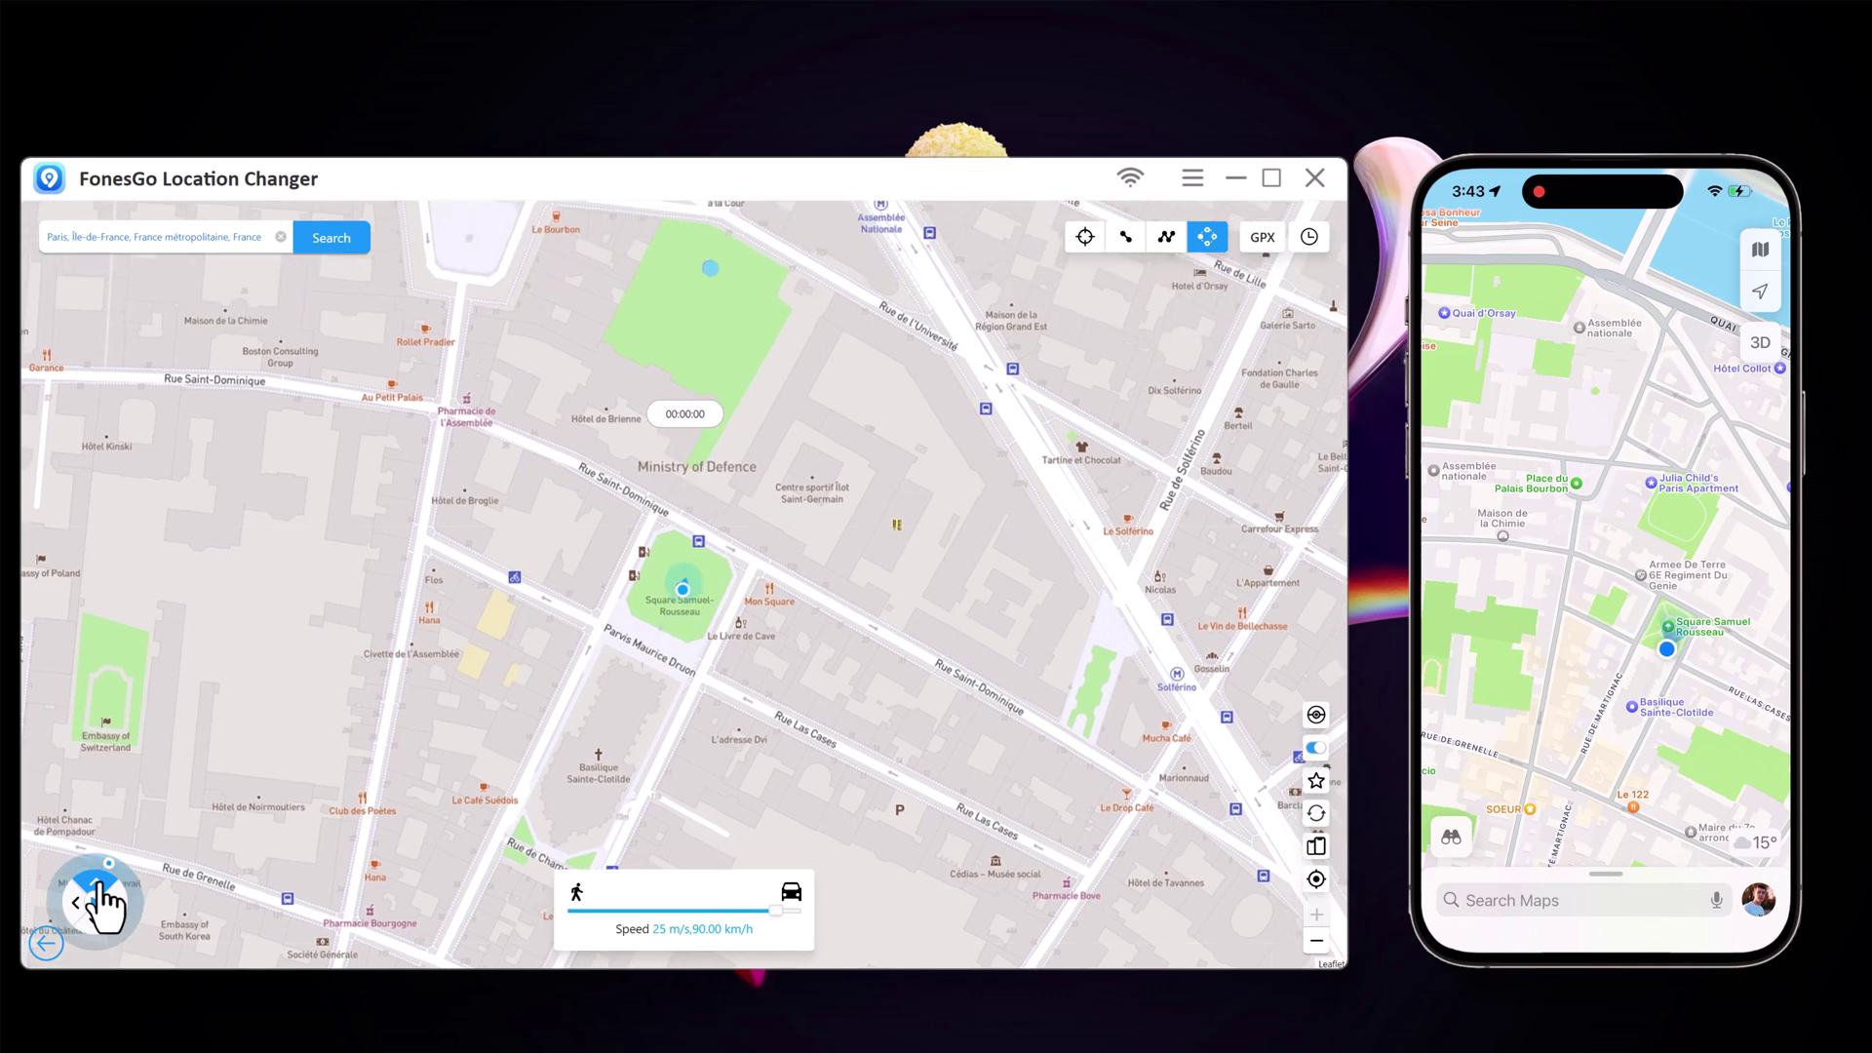
click(98, 897)
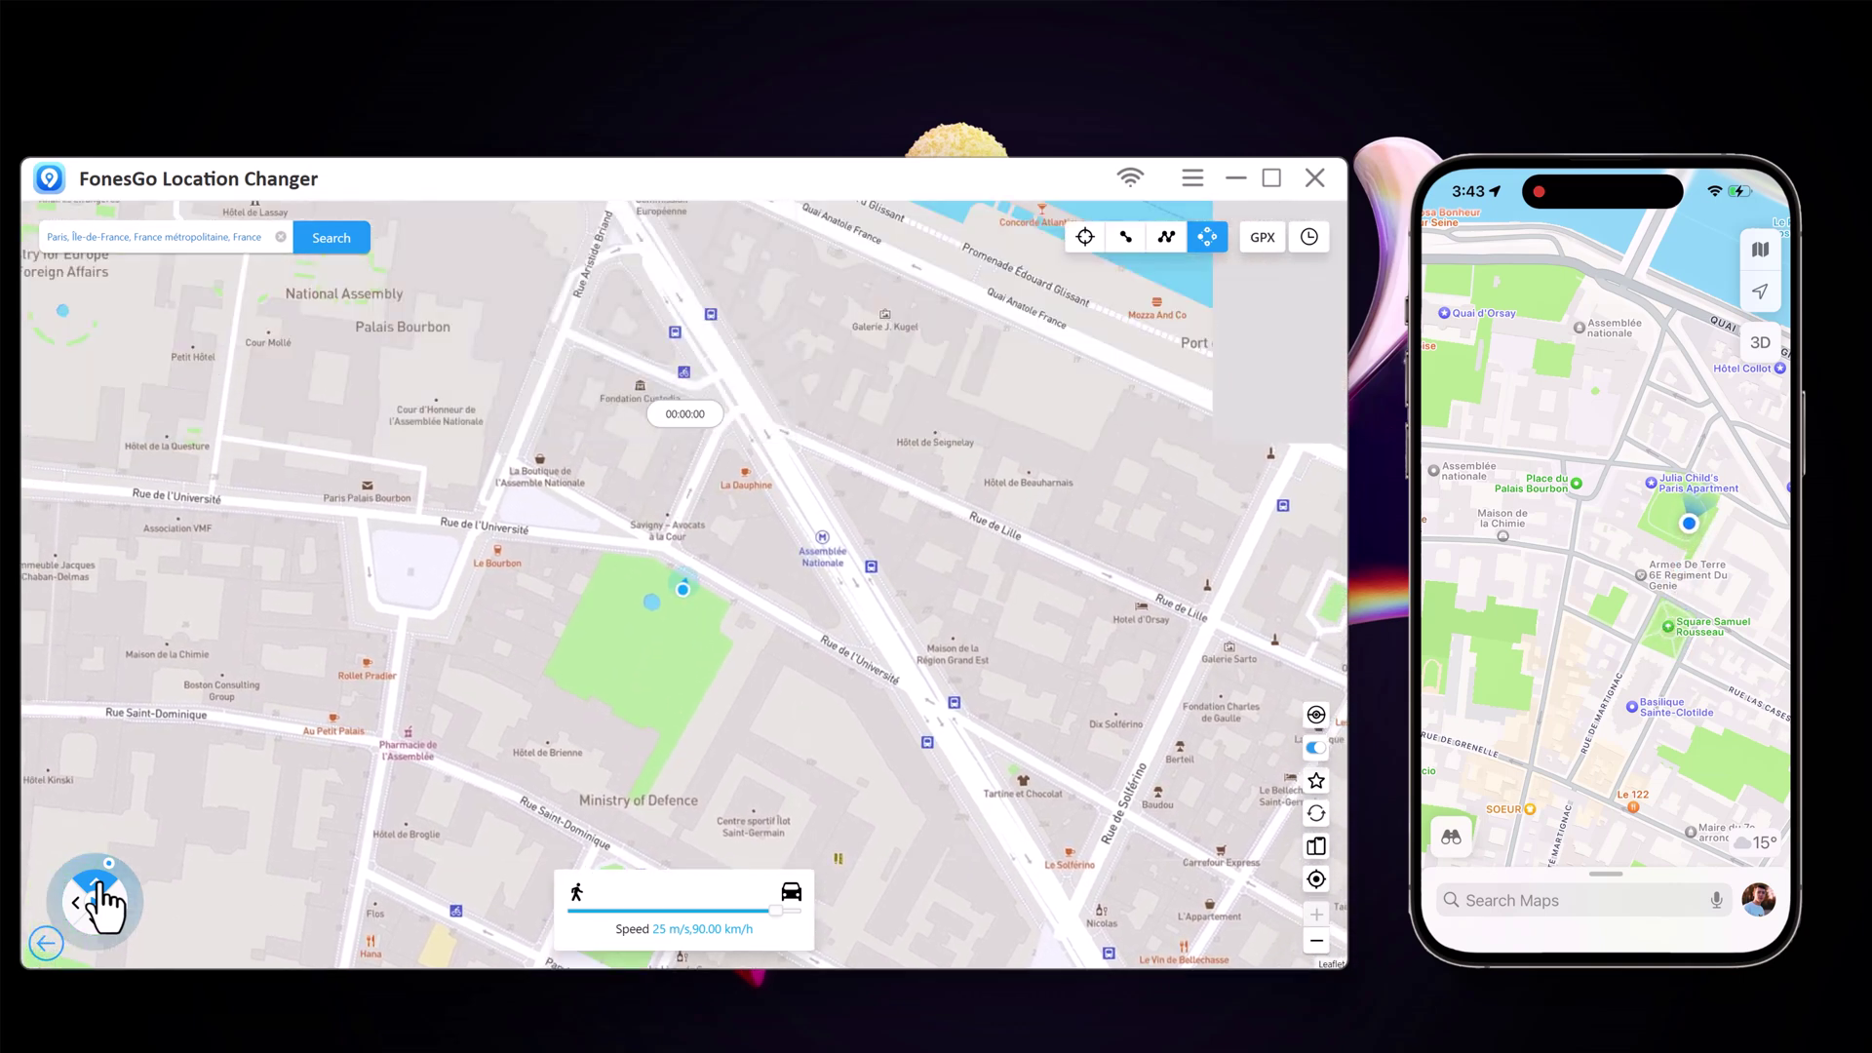